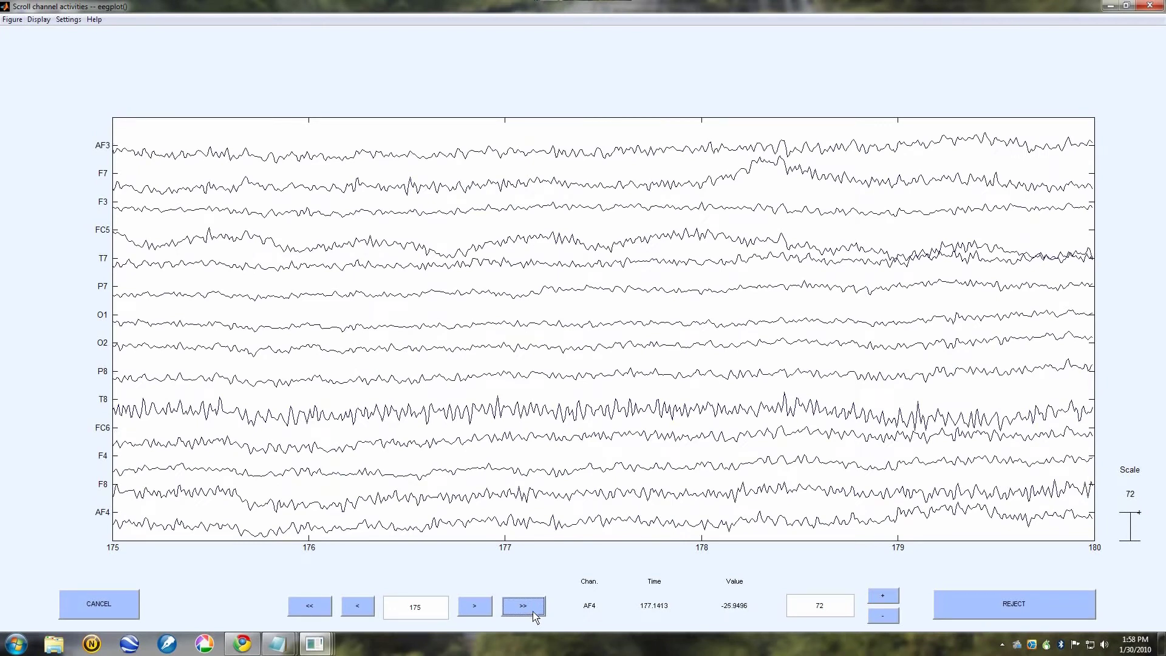
# Reject the marked data portions and store the result as a new dataset, saving to TomYTR.set.
pyautogui.click(534, 613)
pyautogui.click(1018, 605)
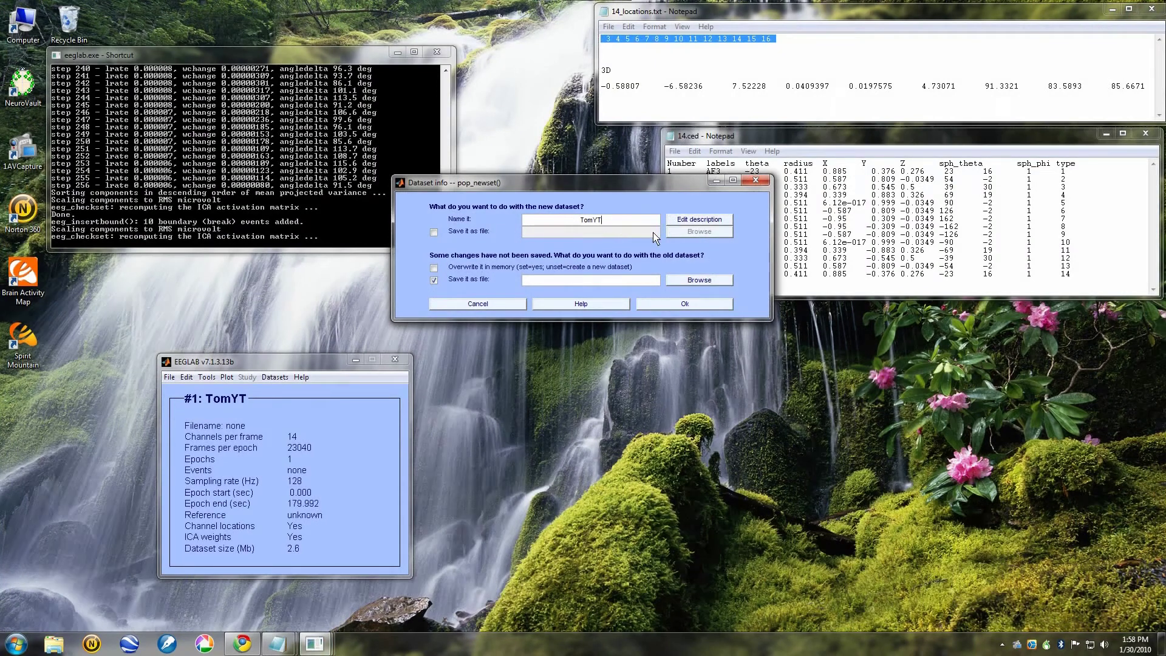
pyautogui.click(583, 282)
pyautogui.click(685, 308)
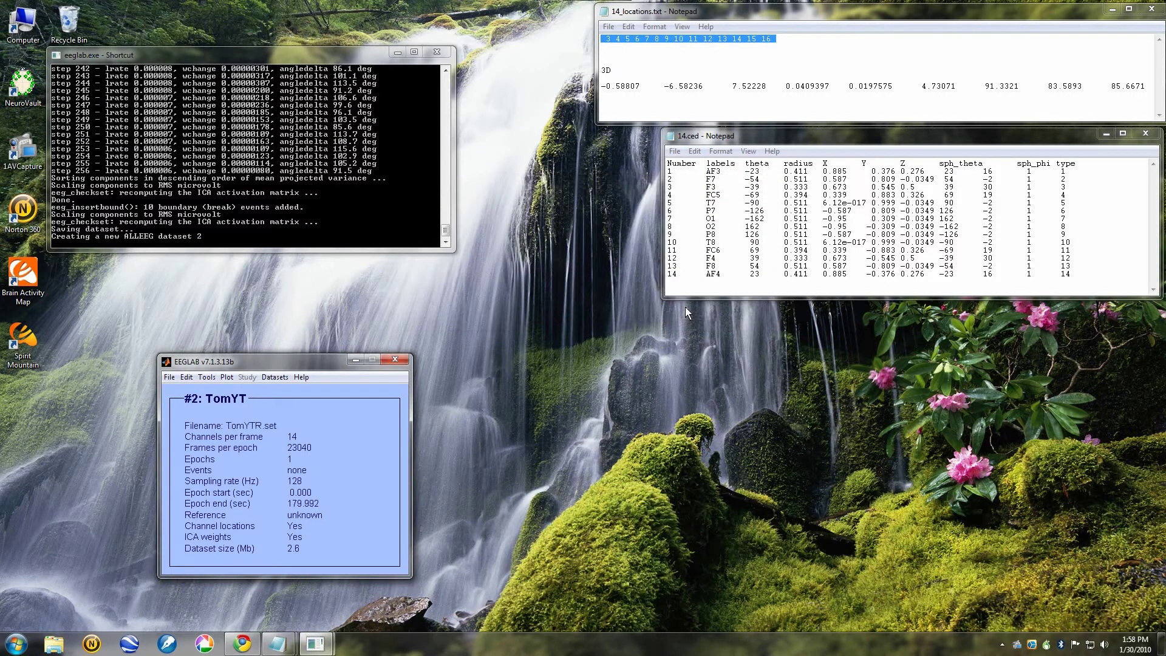
# Plot channel spectra with scalp maps at 2, 4, 6, 8, 10, 12, 16 and 22 Hz and enlarge the figure.
pyautogui.click(226, 377)
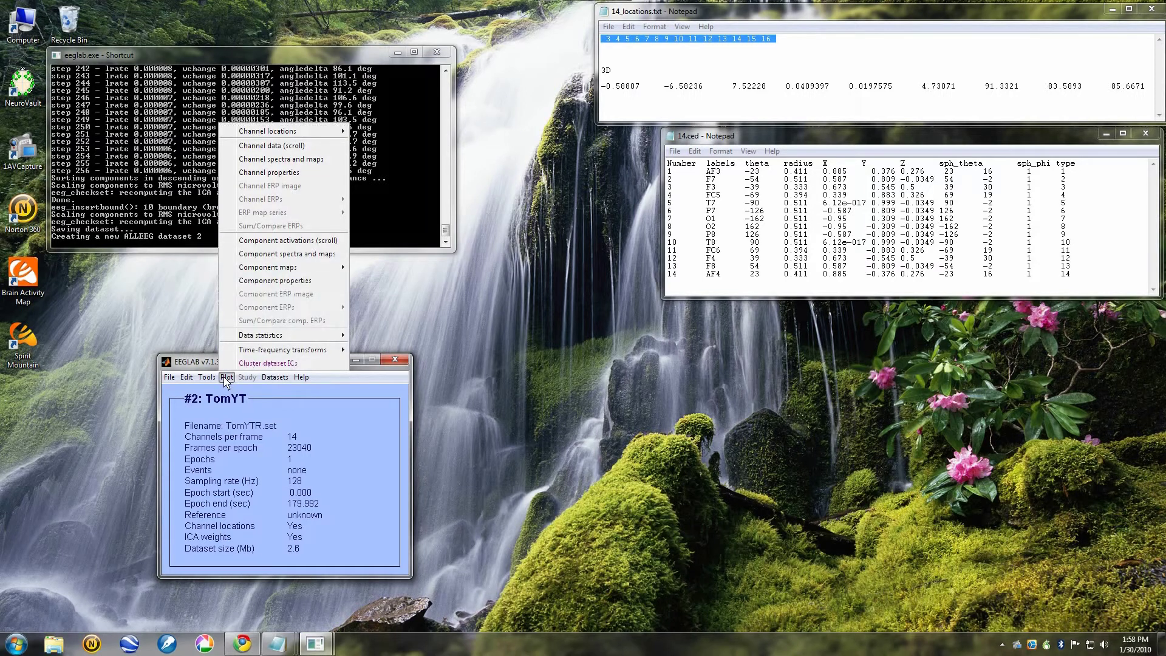
pyautogui.click(304, 160)
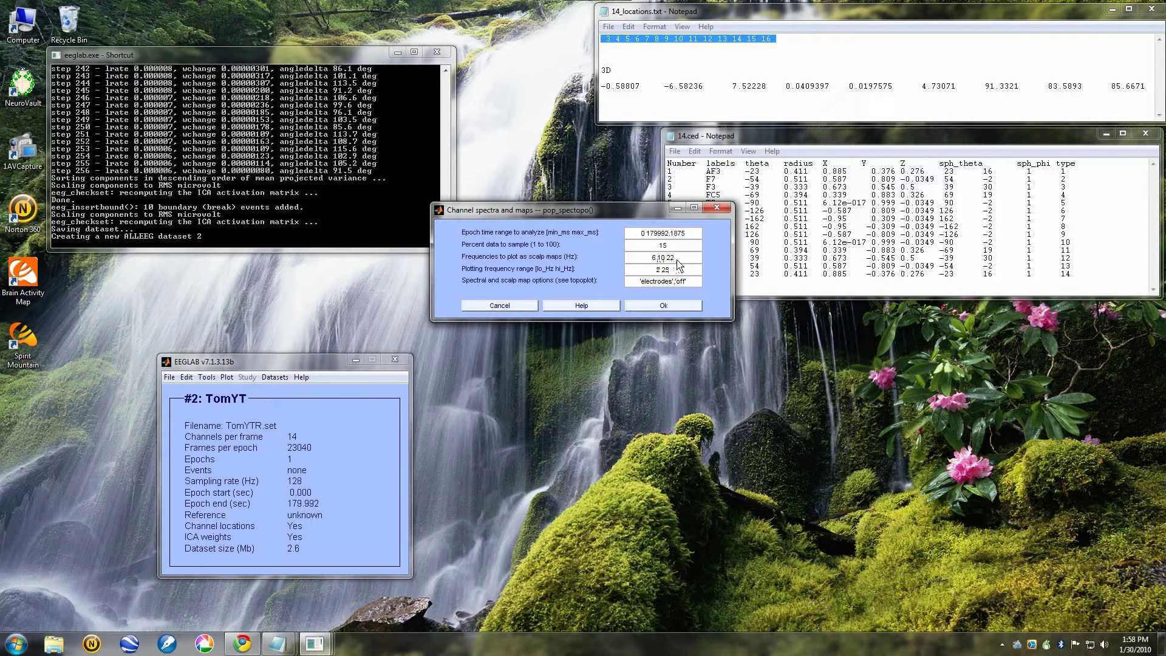
pyautogui.click(646, 261)
pyautogui.write('2 4 ')
pyautogui.write('8 ')
pyautogui.write('12 16')
pyautogui.click(657, 307)
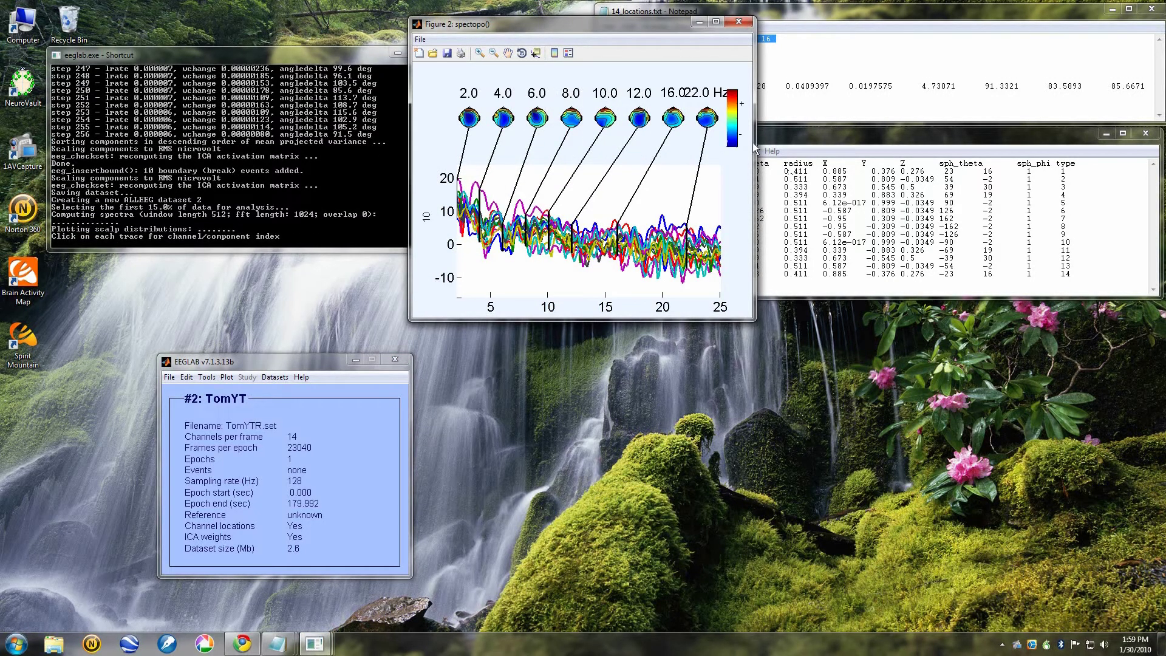
pyautogui.moveTo(756, 147); pyautogui.dragTo(1114, 149)
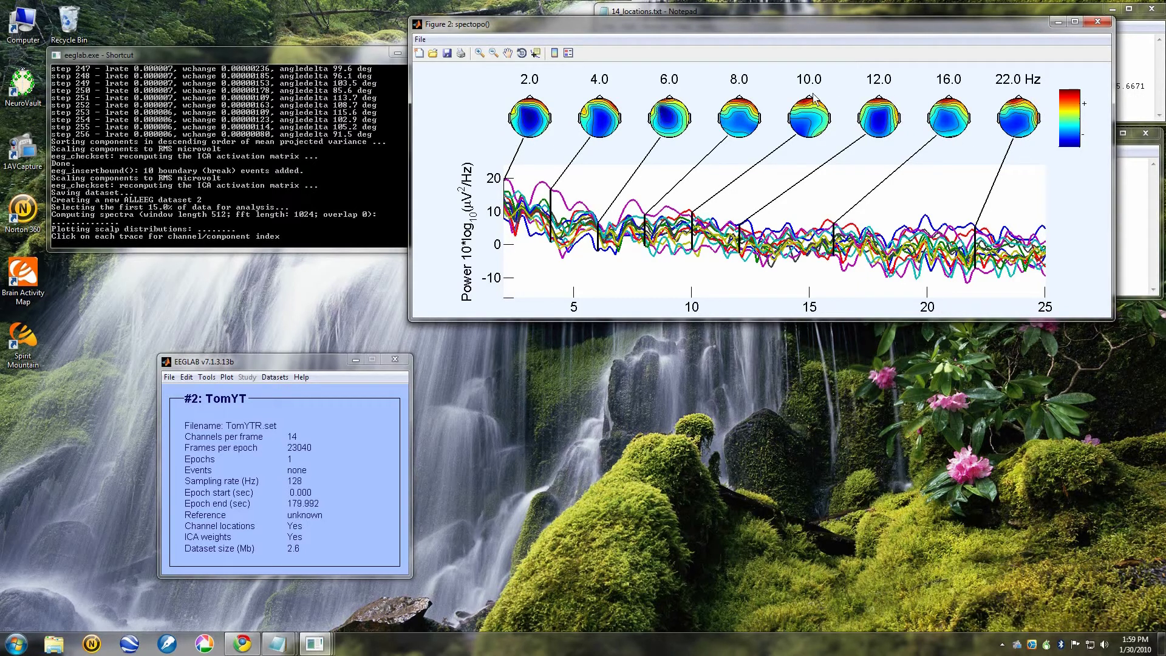
pyautogui.moveTo(411, 326); pyautogui.dragTo(356, 345)
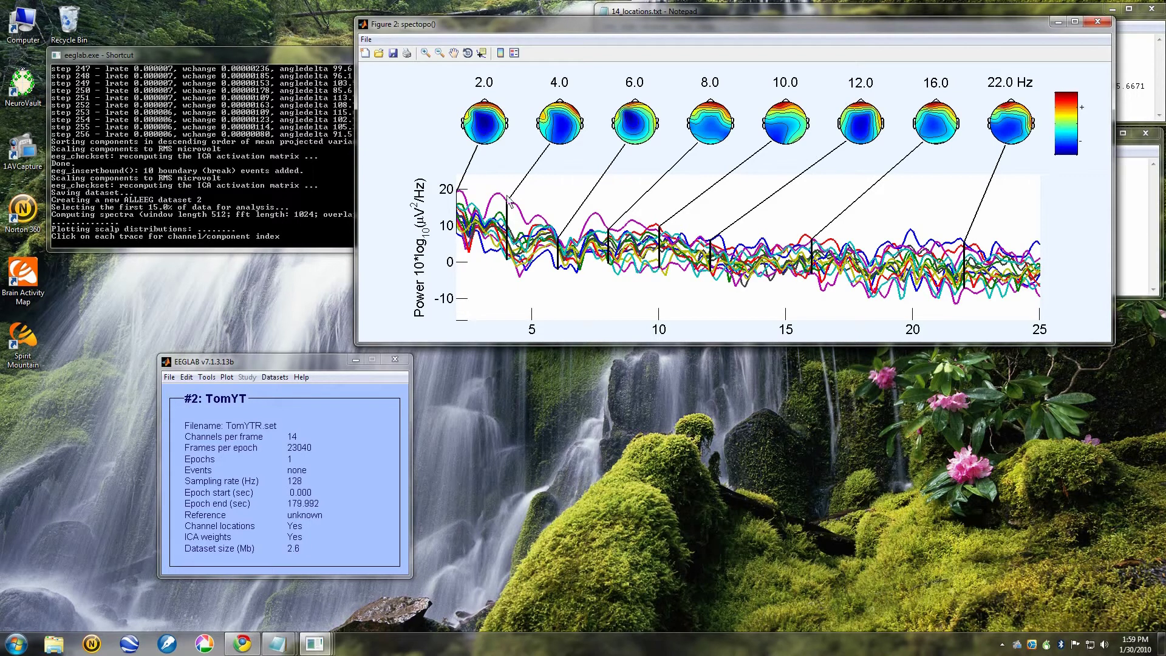
# Identify which channels the spectrum traces near 12 Hz belong to.
pyautogui.click(724, 265)
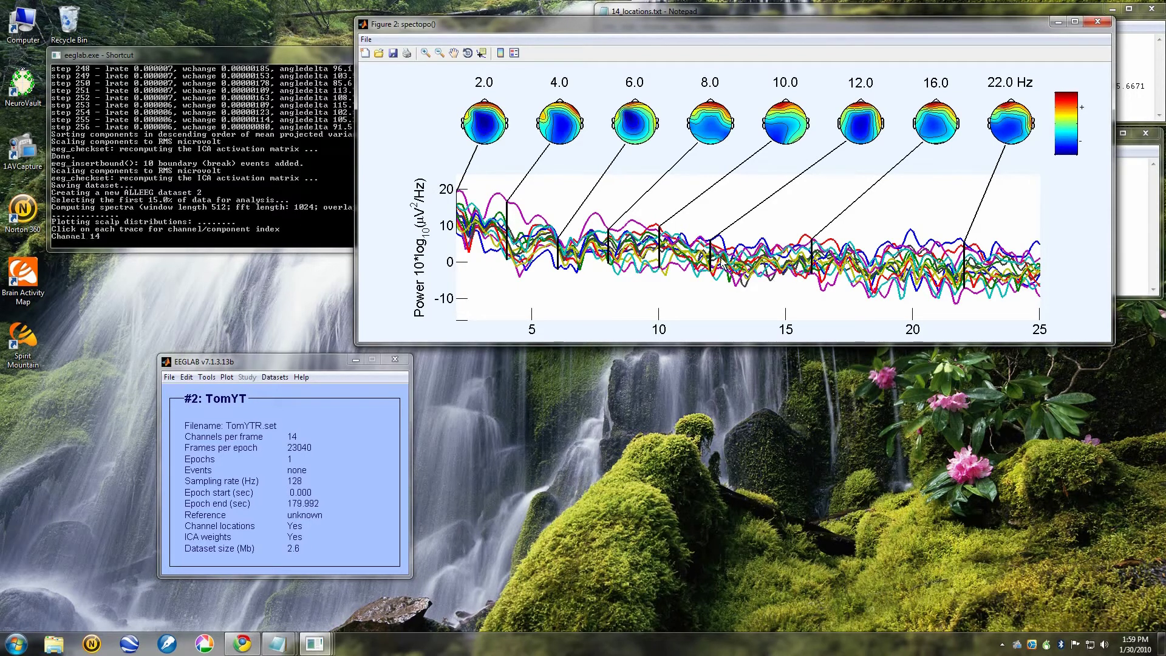
pyautogui.doubleClick(724, 265)
pyautogui.doubleClick(724, 265)
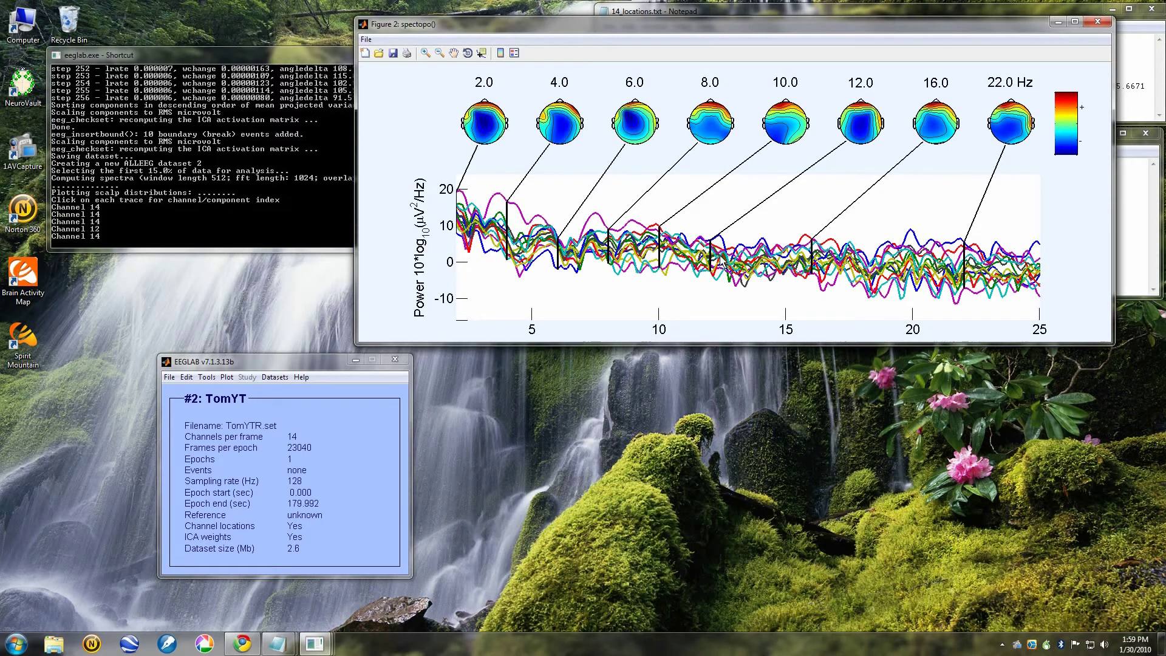
pyautogui.click(719, 263)
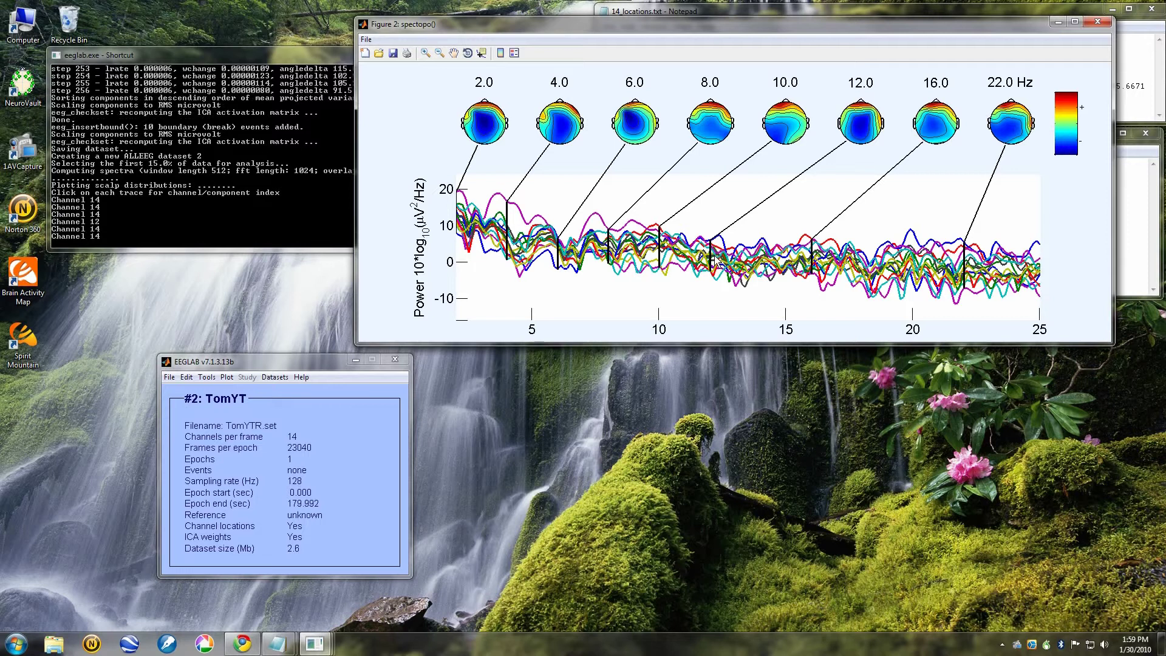
# View the power spectrum plot in its own enlarged figure and close that figure.
pyautogui.doubleClick(701, 220)
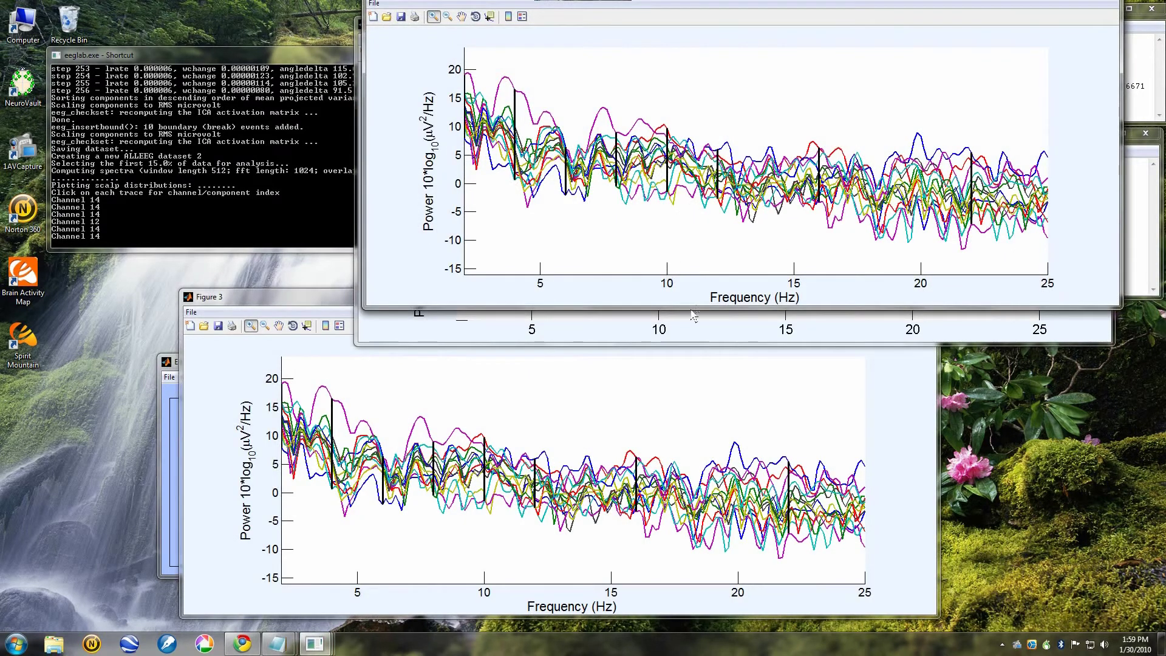
pyautogui.moveTo(690, 311); pyautogui.dragTo(664, 495)
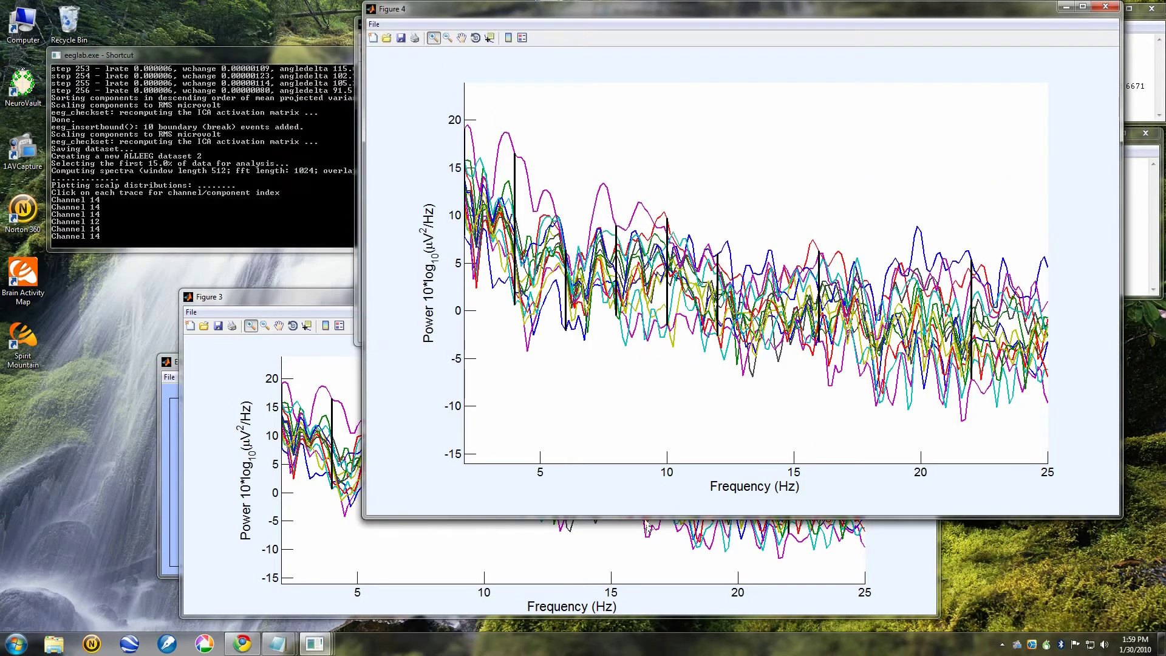
pyautogui.moveTo(646, 517); pyautogui.dragTo(631, 598)
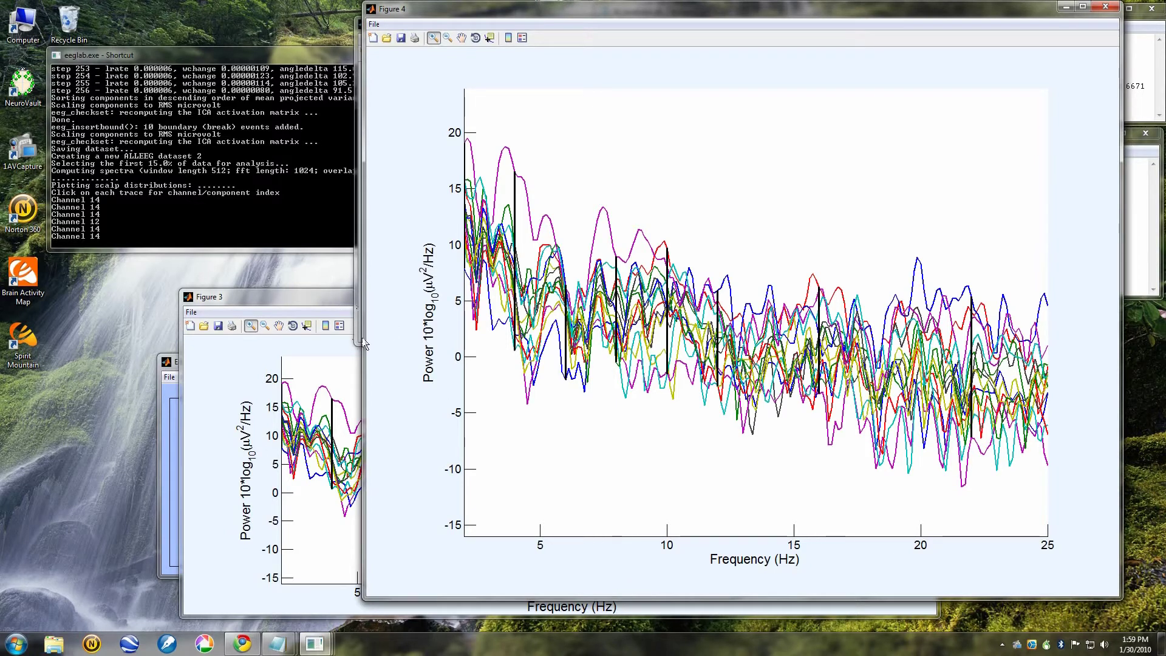
pyautogui.moveTo(363, 344); pyautogui.dragTo(131, 344)
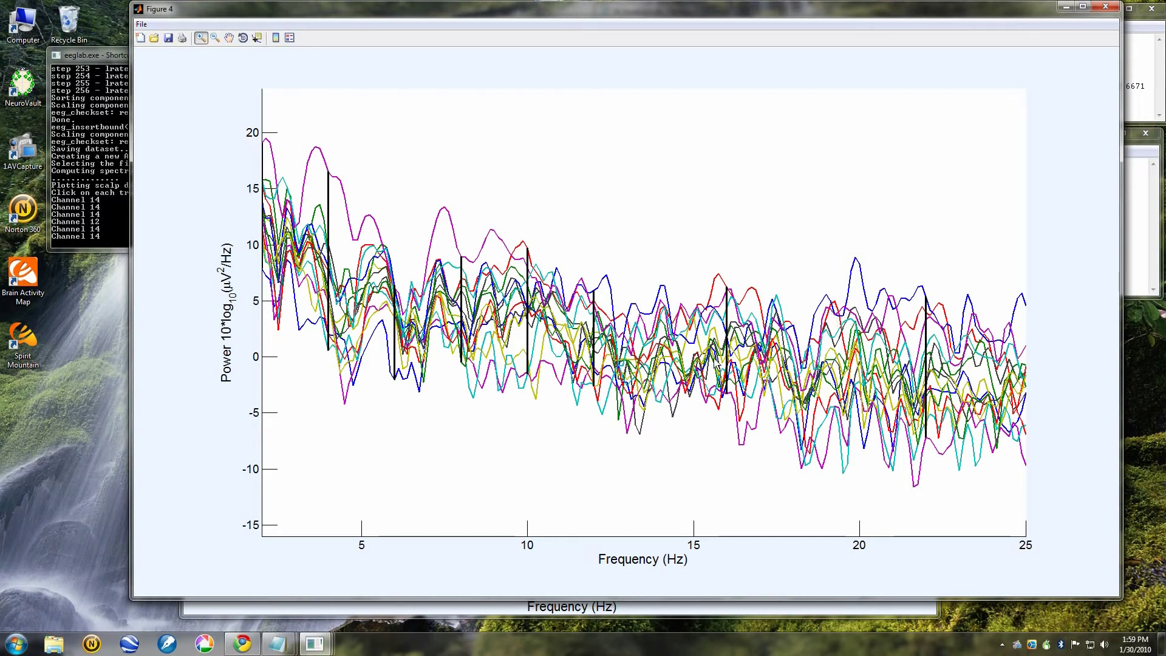
pyautogui.click(1105, 7)
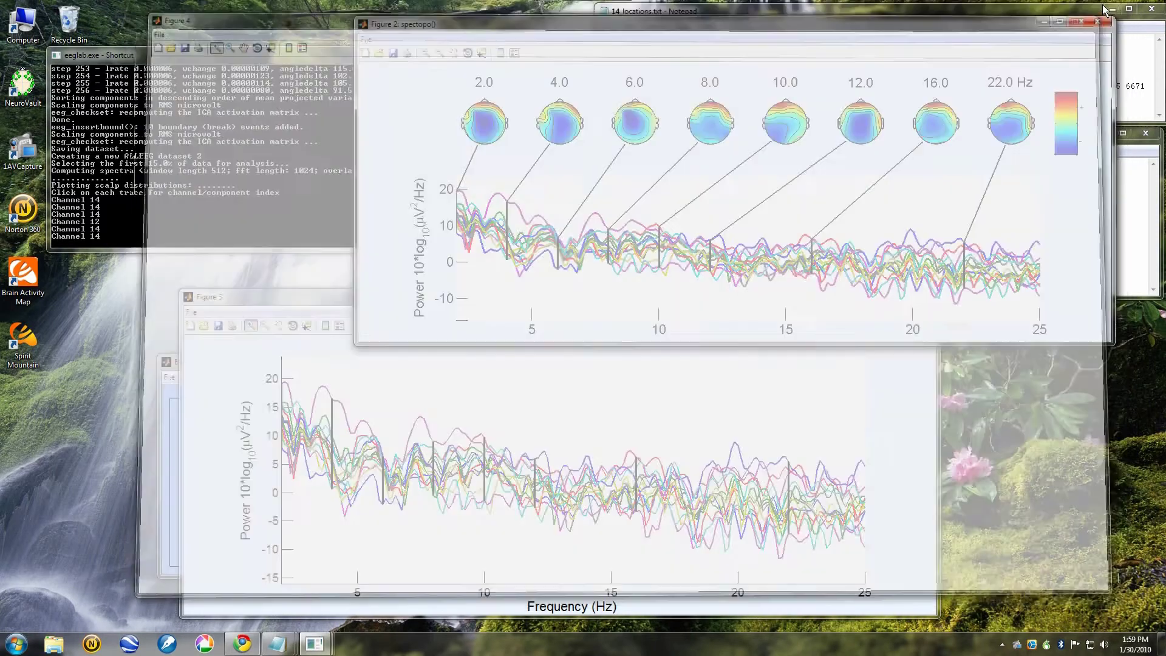
# Zoom the remaining spectrum figure in on roughly 14 to 25 Hz and close it.
pyautogui.click(768, 498)
pyautogui.click(767, 493)
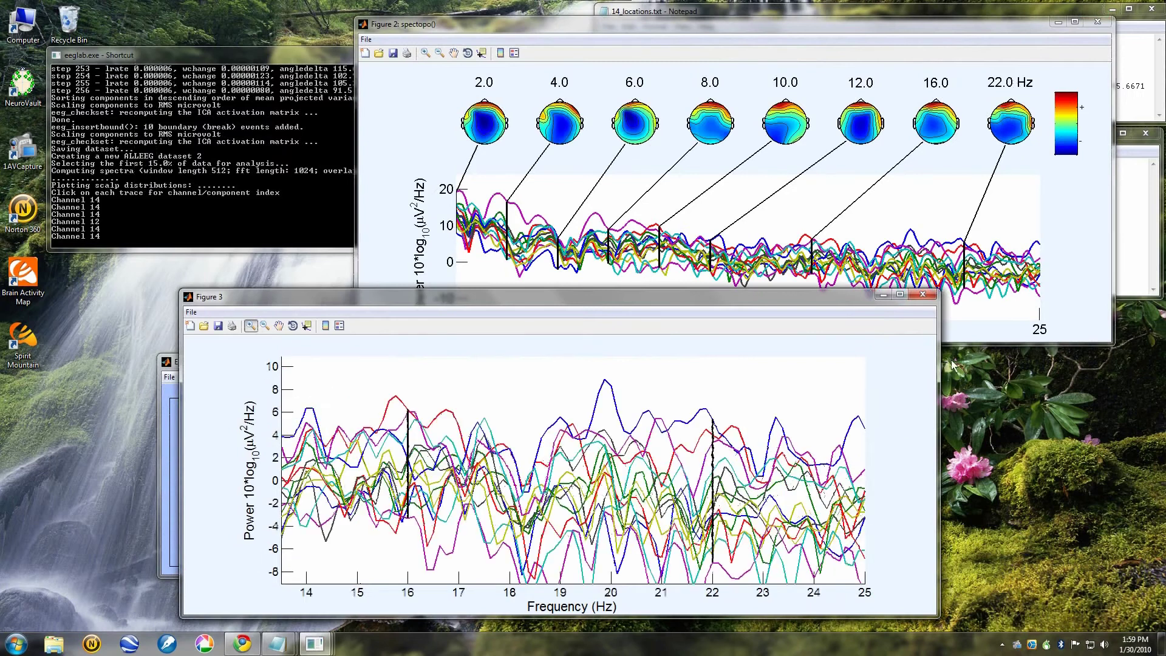
pyautogui.click(921, 294)
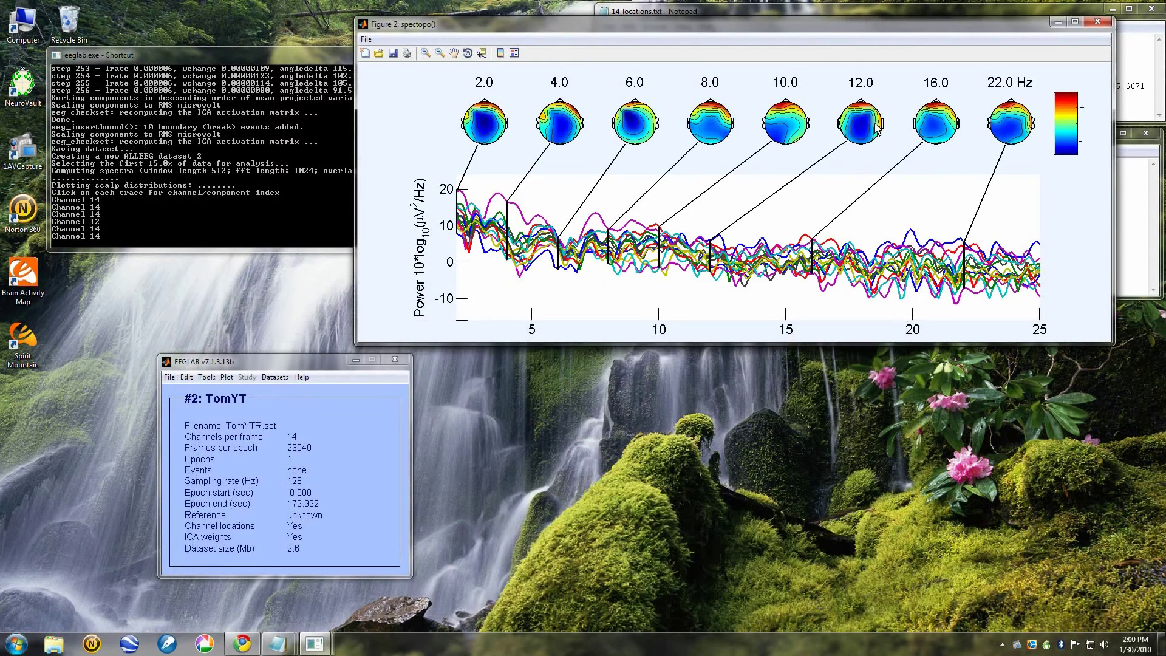
# View the 12 Hz scalp map in its own figure and close that figure.
pyautogui.click(863, 126)
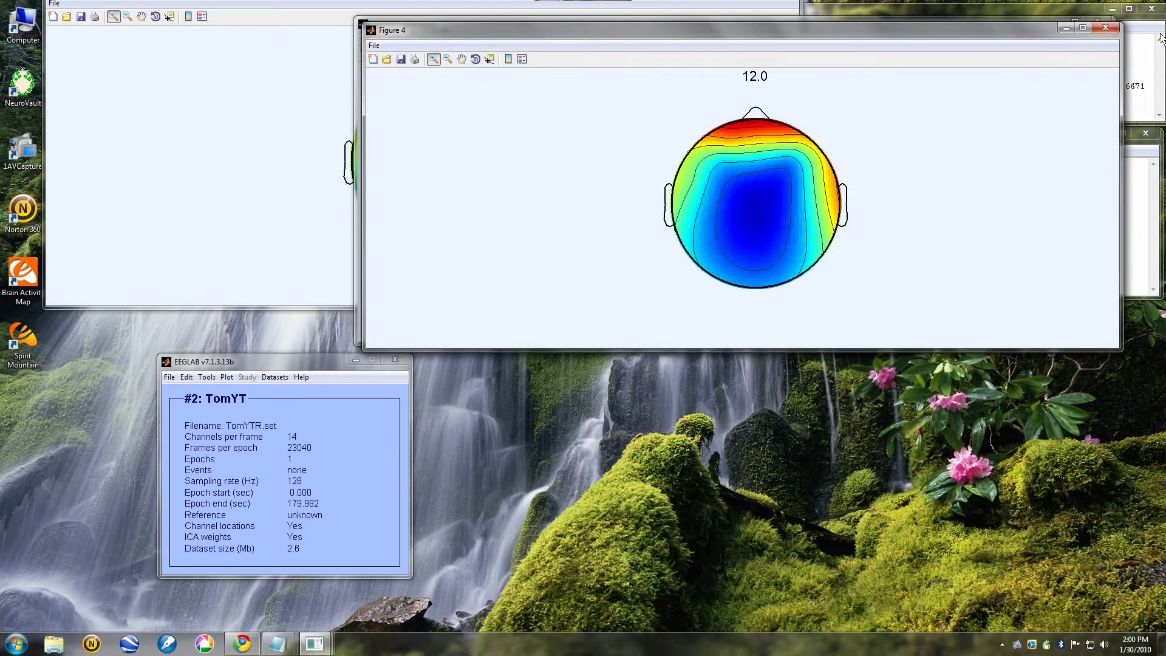
pyautogui.click(1107, 28)
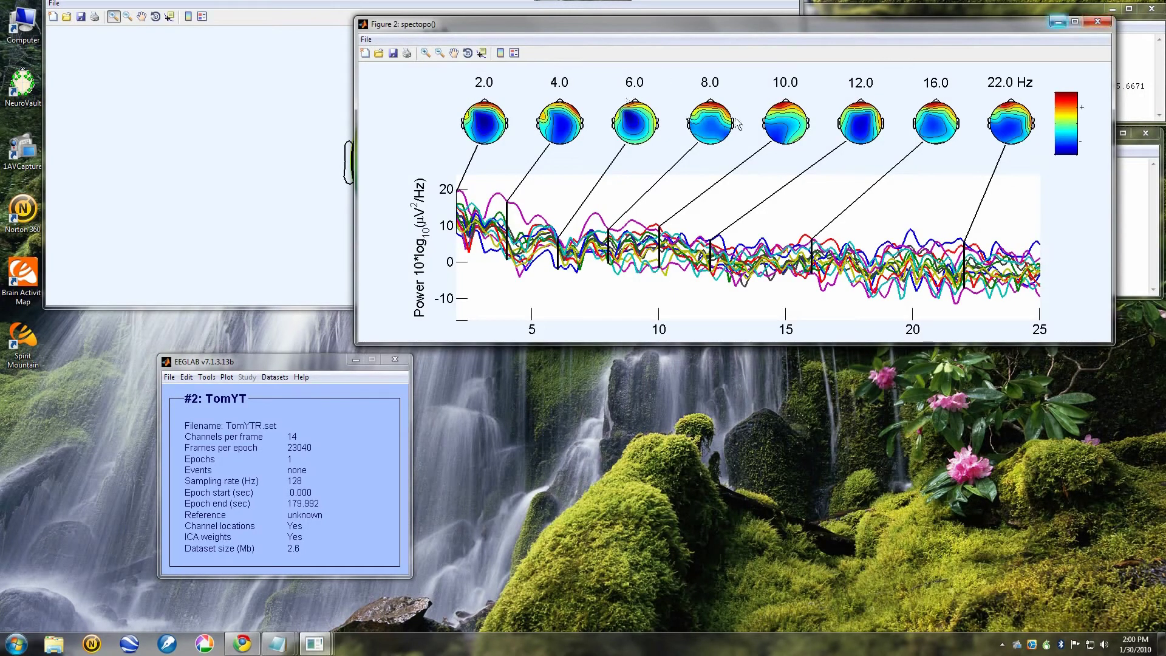
# Save the channel spectra figure as a JPEG image named TomYTspecto in the Corrected folder.
pyautogui.click(367, 40)
pyautogui.click(384, 119)
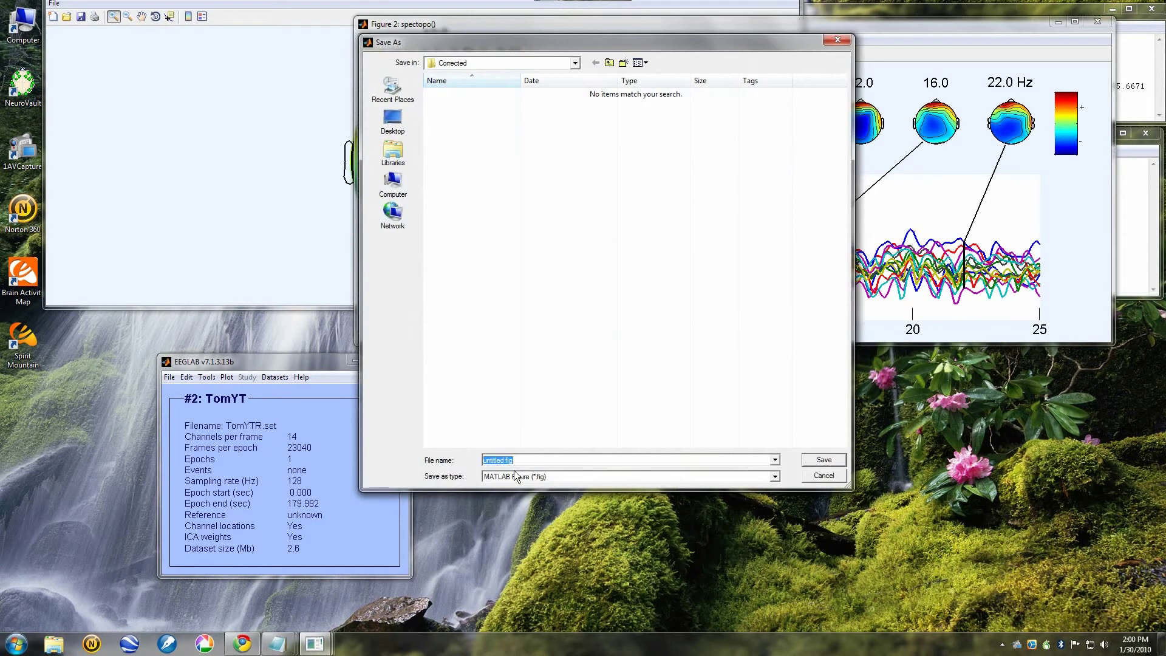
pyautogui.click(775, 477)
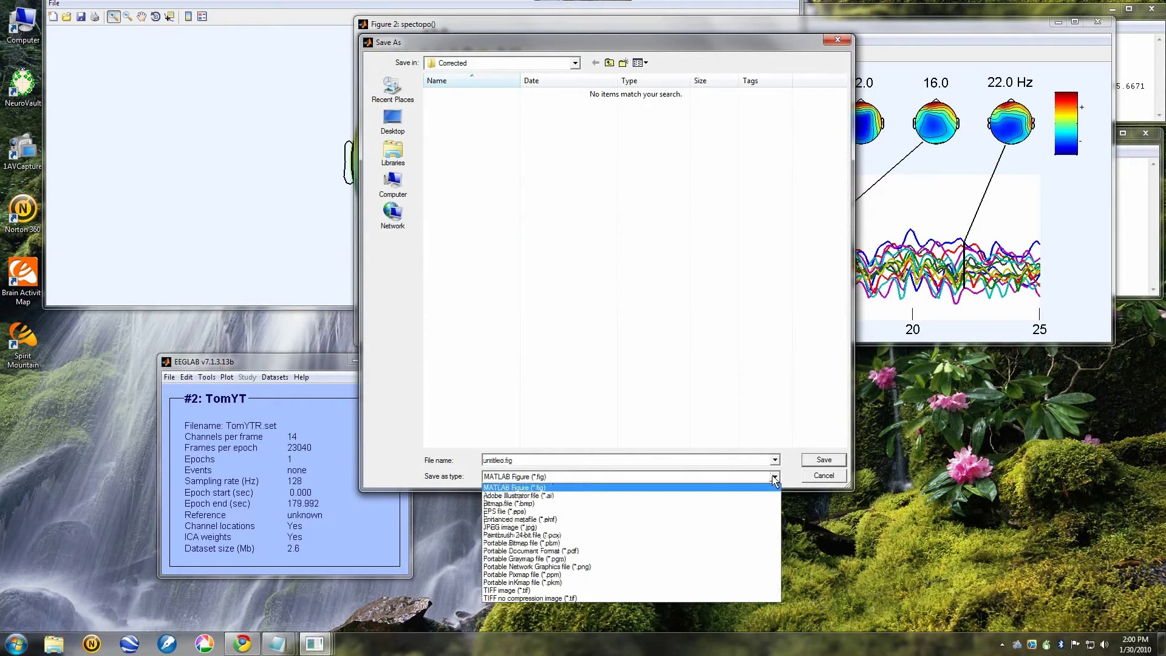
pyautogui.click(738, 527)
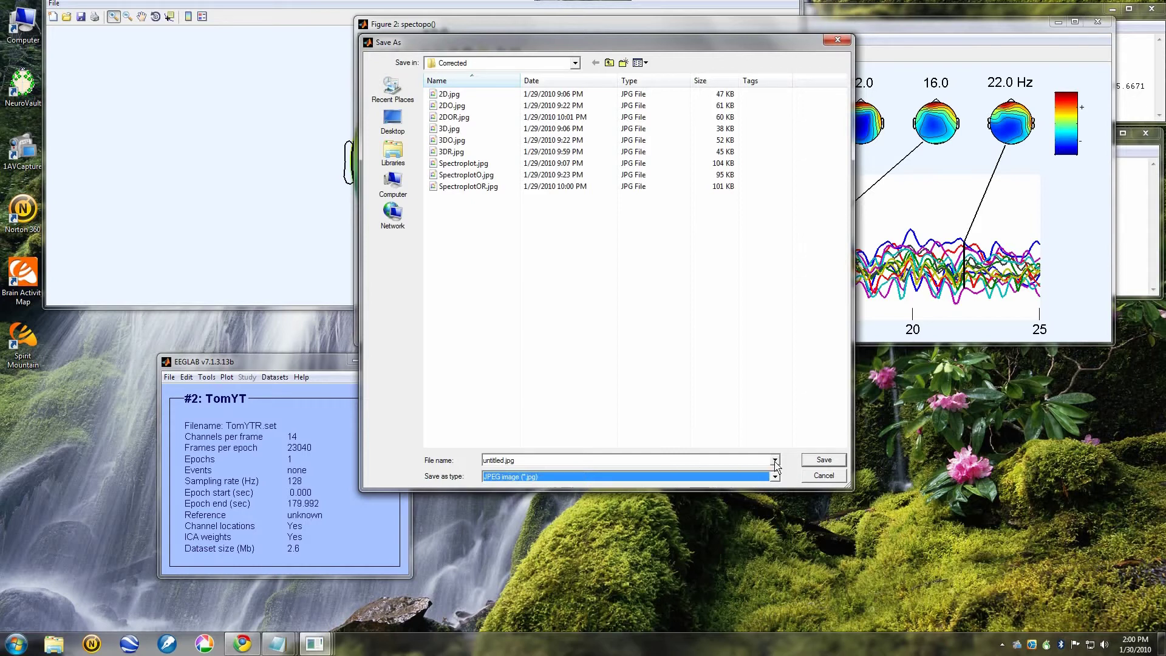
pyautogui.doubleClick(506, 464)
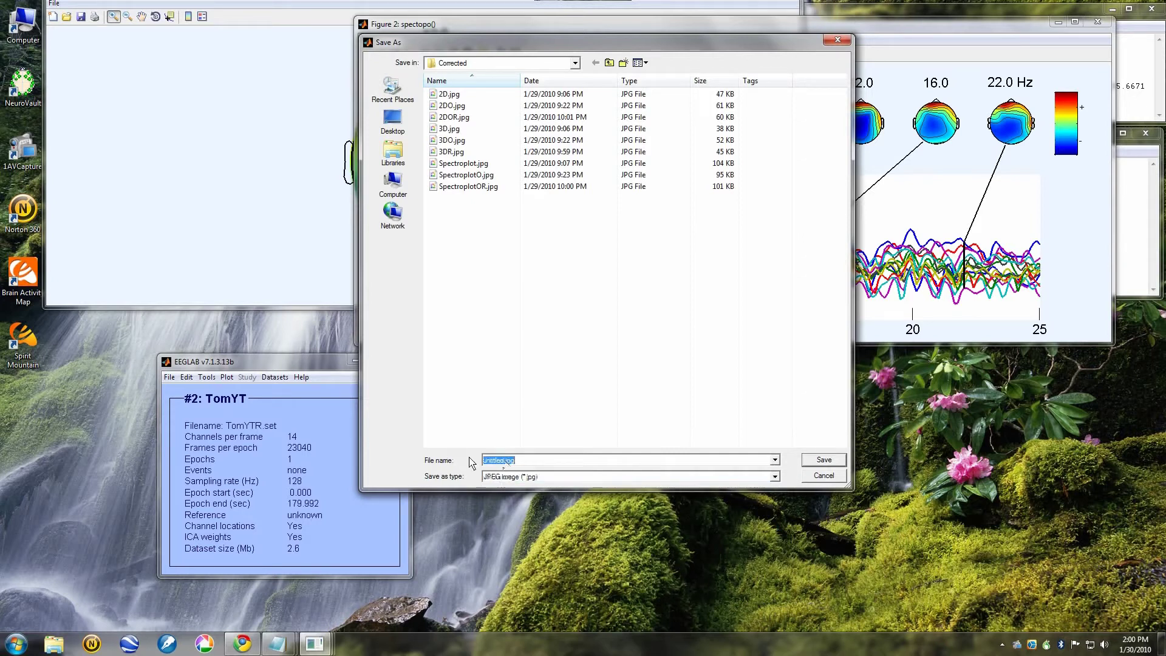
pyautogui.write('T')
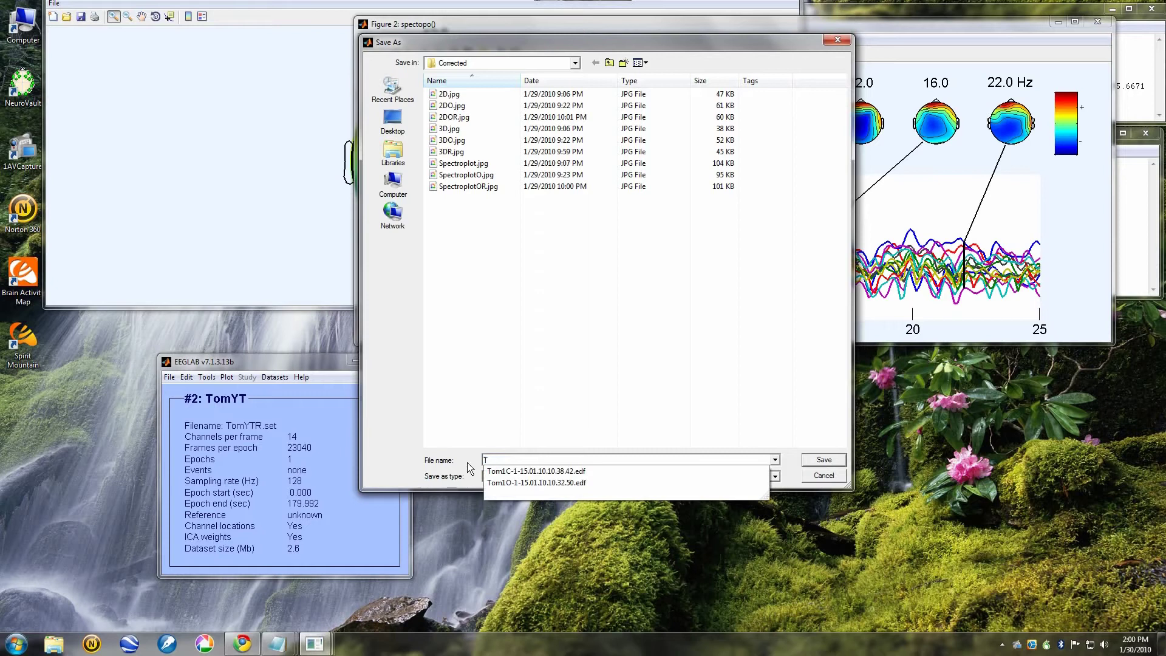
pyautogui.write('omYTspecto')
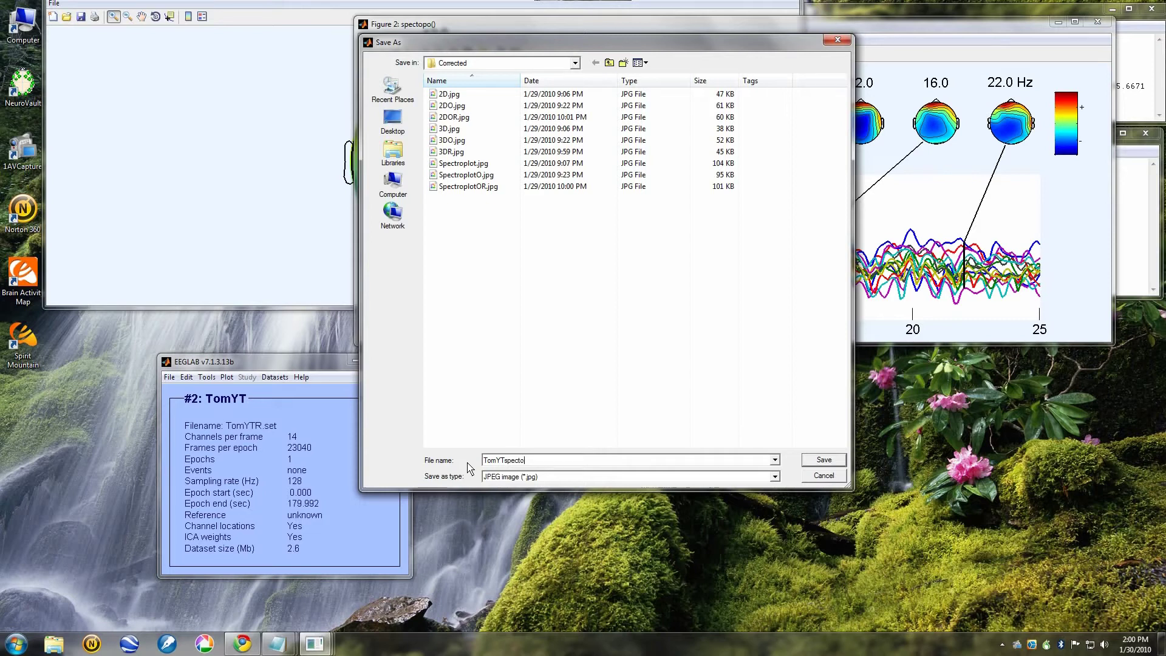
pyautogui.click(827, 460)
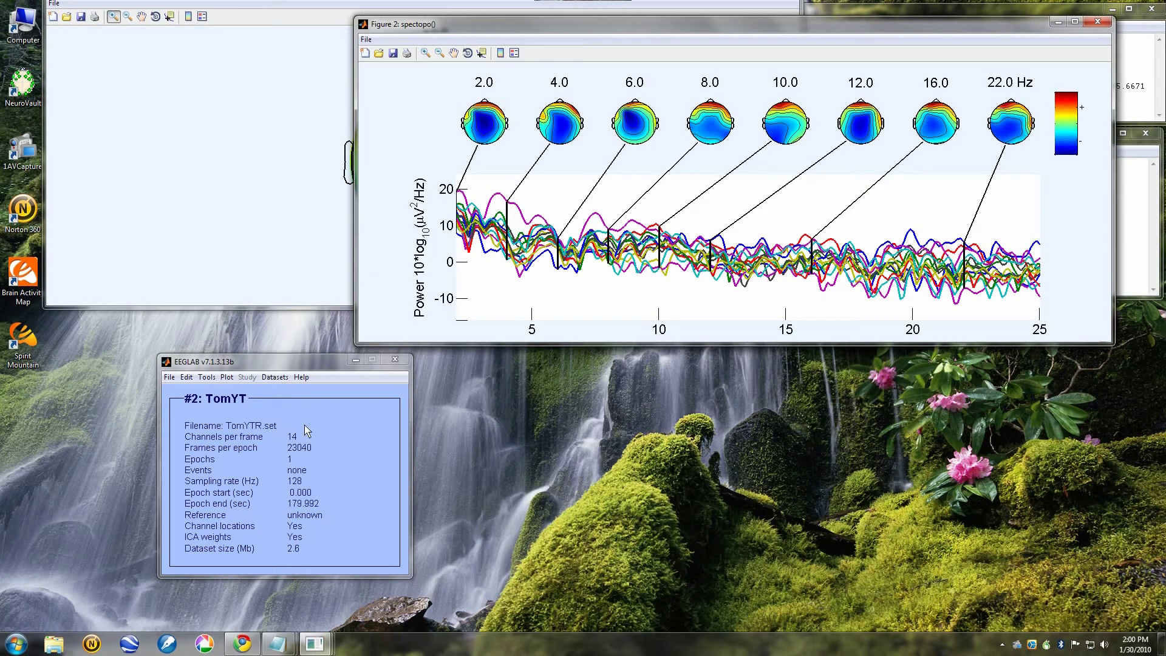
# Plot 2-D scalp maps of components 1:14 with the title TomYT and enlarge the resulting figure.
pyautogui.click(226, 377)
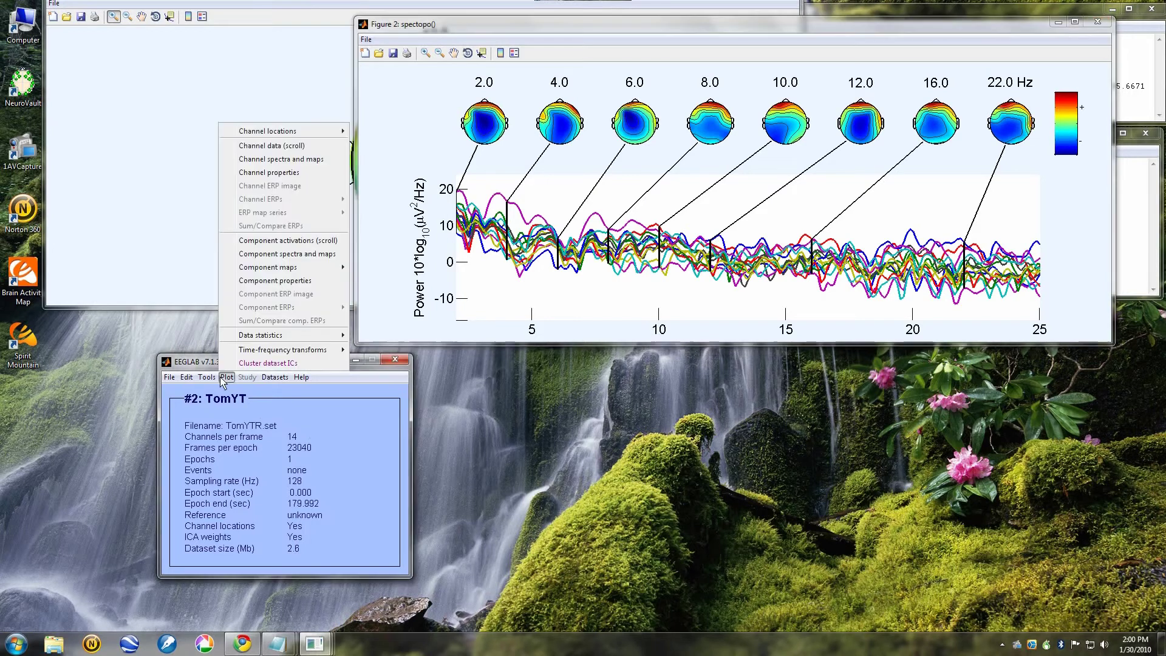
pyautogui.moveTo(304, 268)
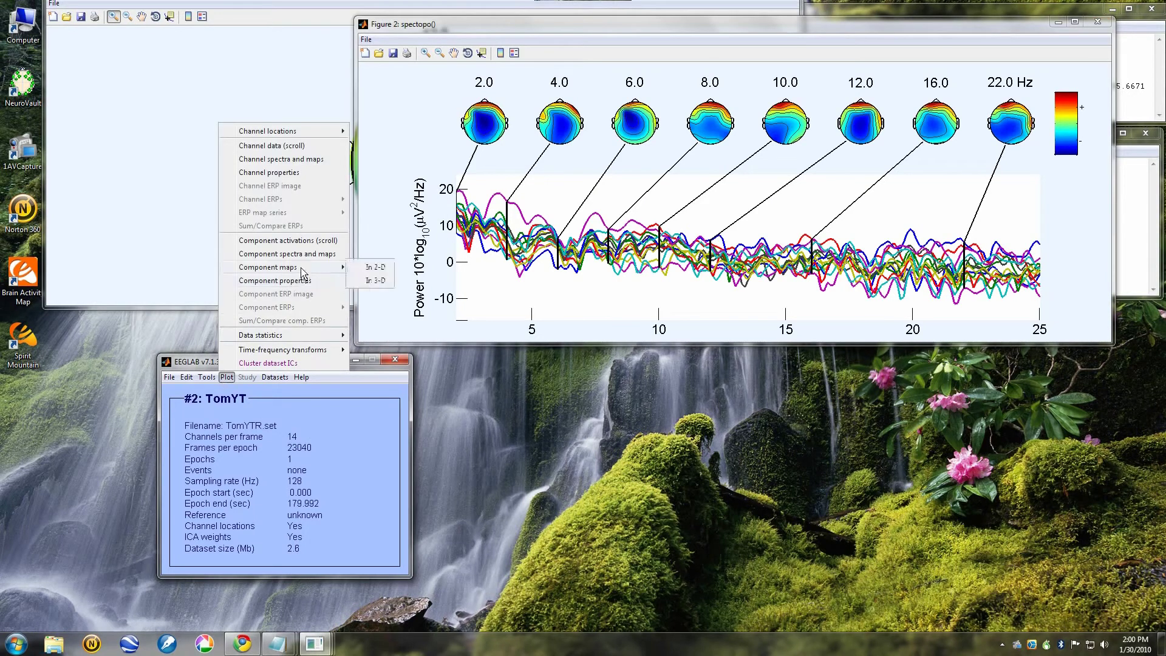
pyautogui.click(377, 268)
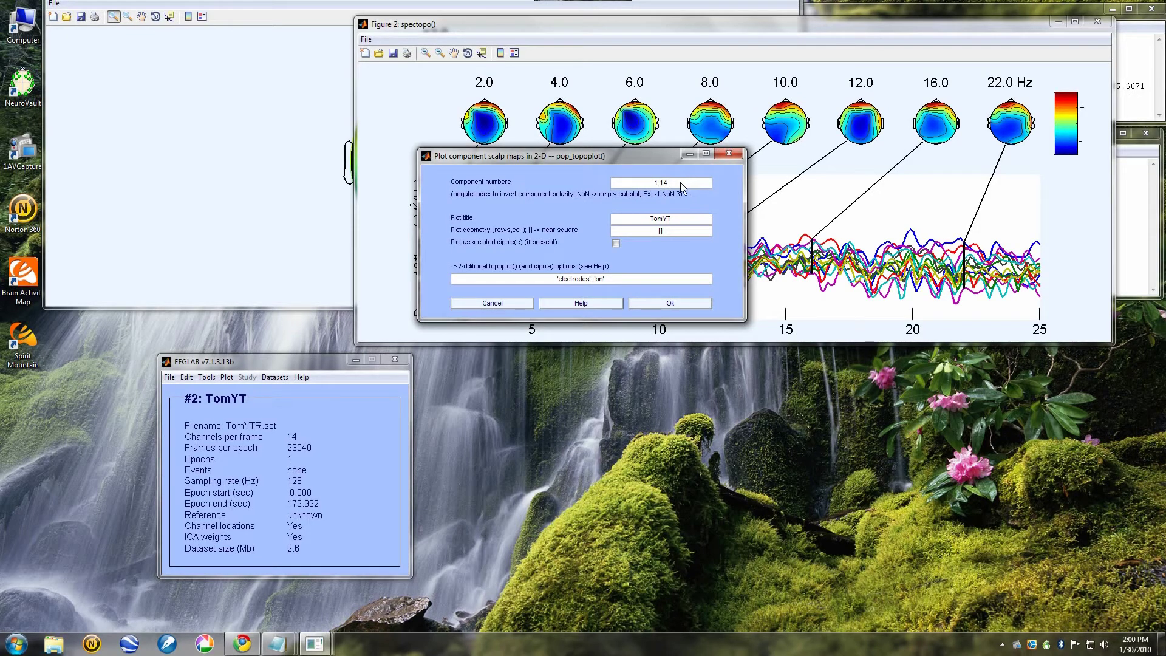
pyautogui.click(677, 305)
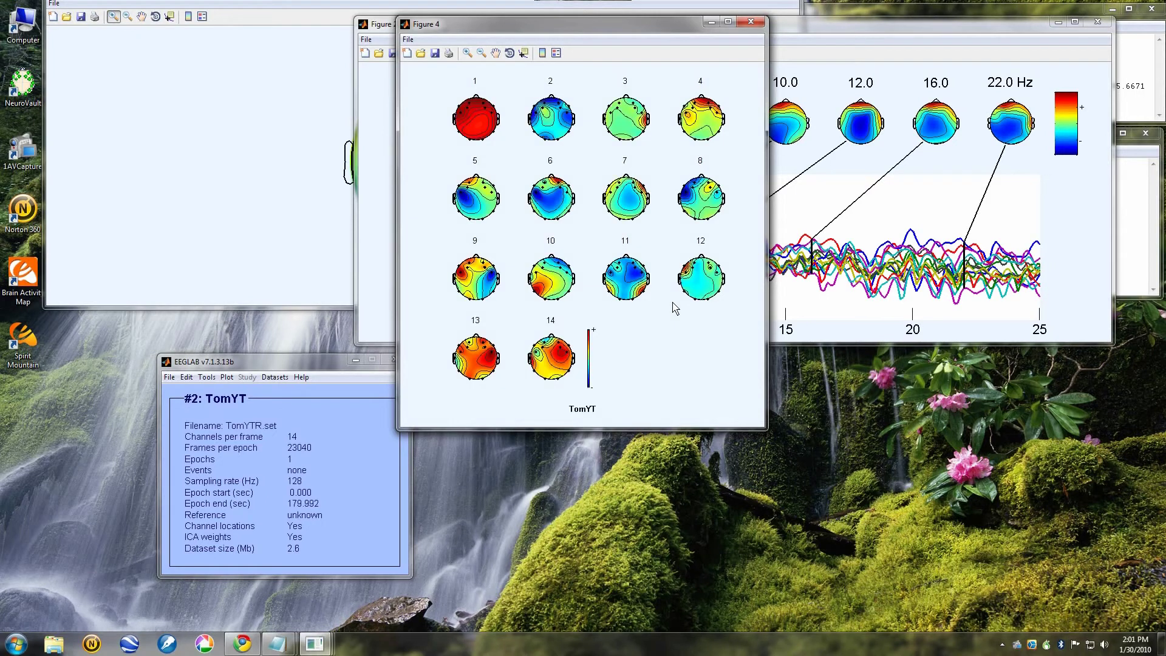
pyautogui.moveTo(766, 429); pyautogui.dragTo(1077, 545)
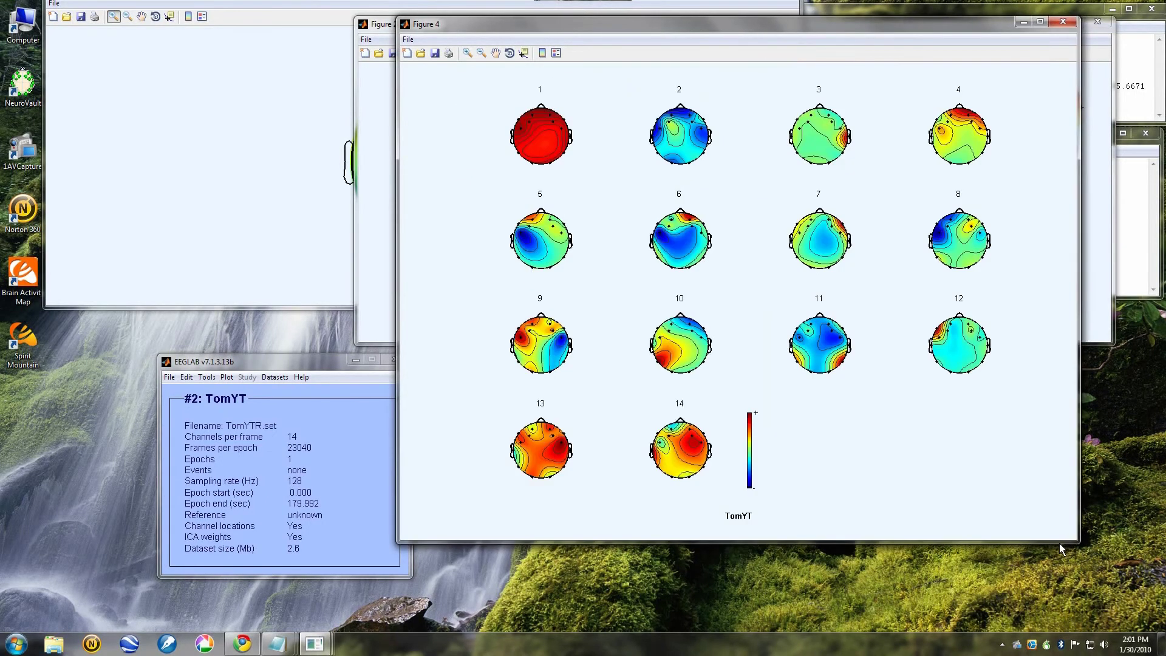
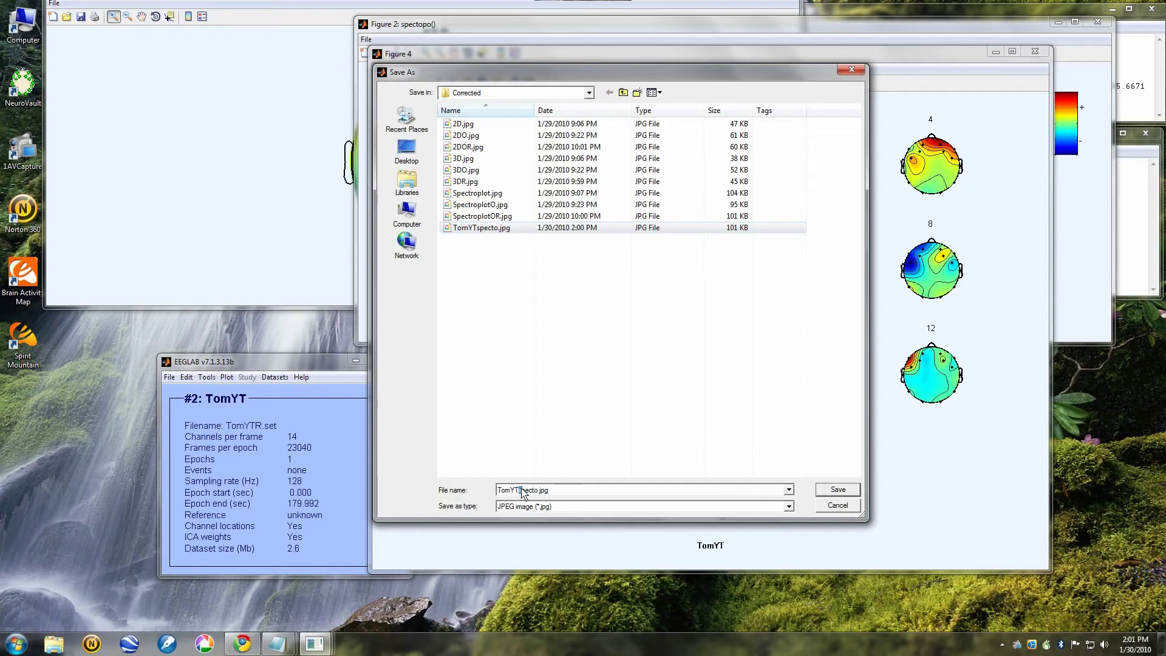
# Save the 2-D component map figure as a JPEG image in the Corrected folder, with 2D in its file name.
pyautogui.write('2D')
pyautogui.click(849, 492)
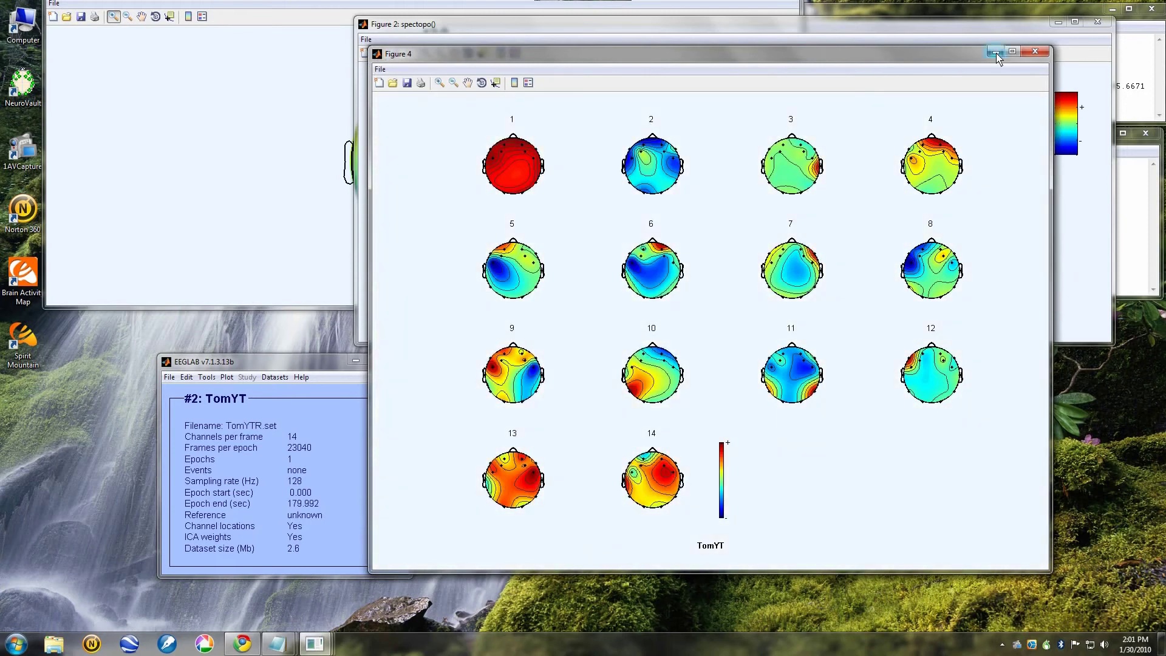
# Start a 3-D component maps plot for the TomYT dataset and bring the 14_locations.txt notes to the front.
pyautogui.click(226, 378)
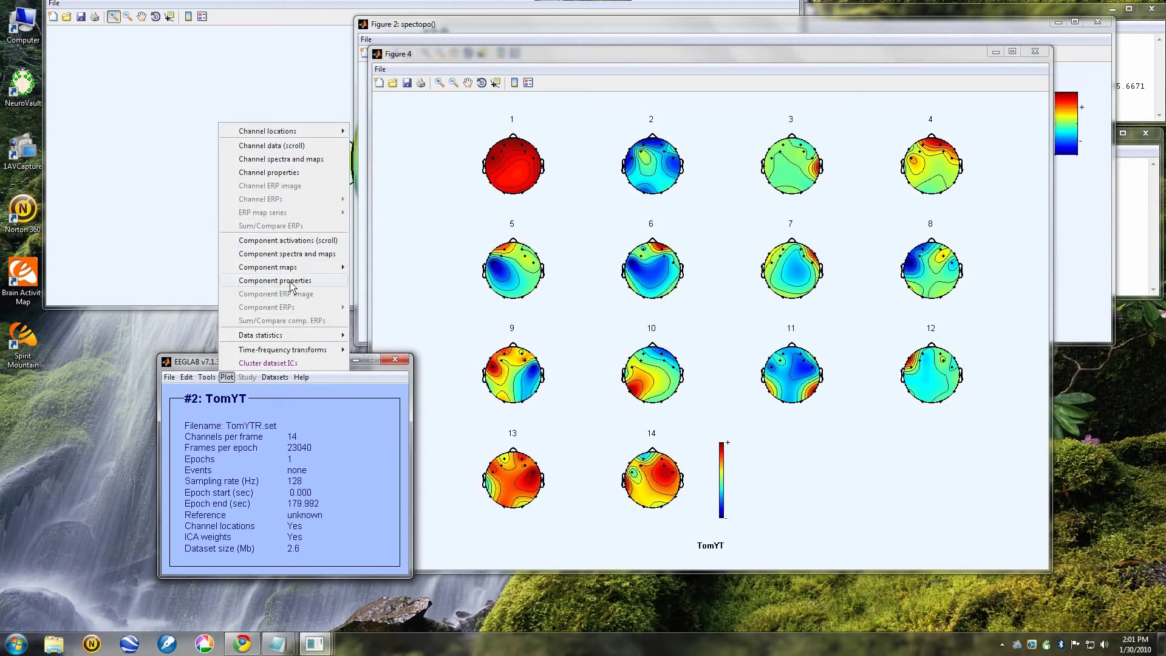
pyautogui.moveTo(297, 272)
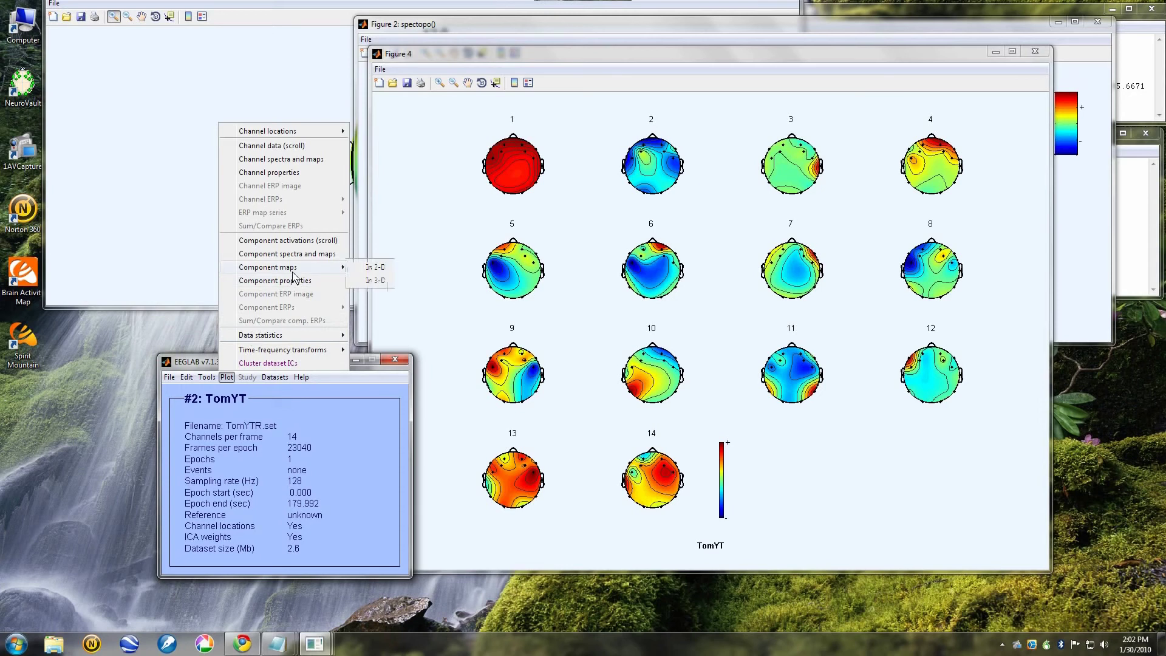
pyautogui.click(370, 281)
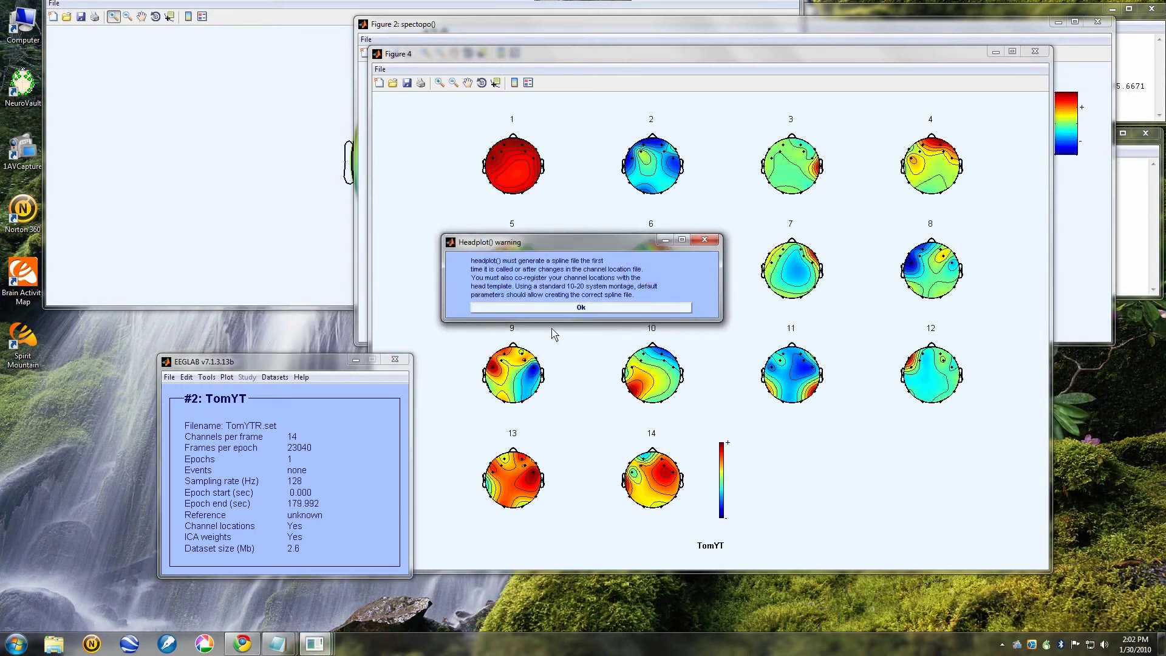
pyautogui.click(598, 311)
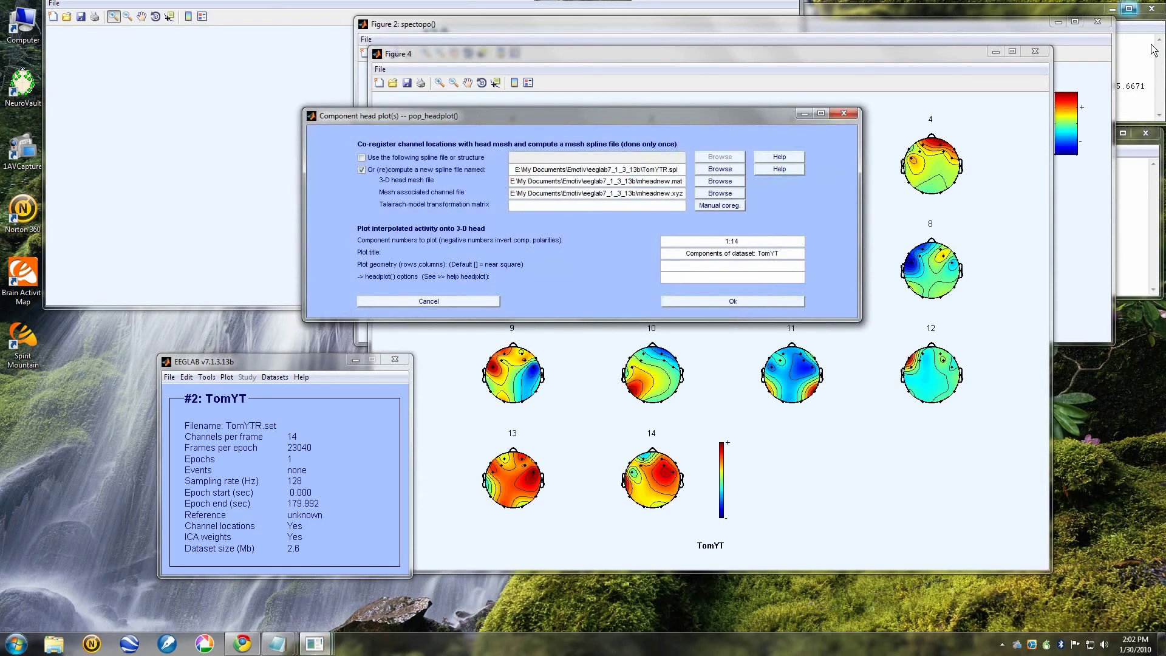
pyautogui.click(1140, 47)
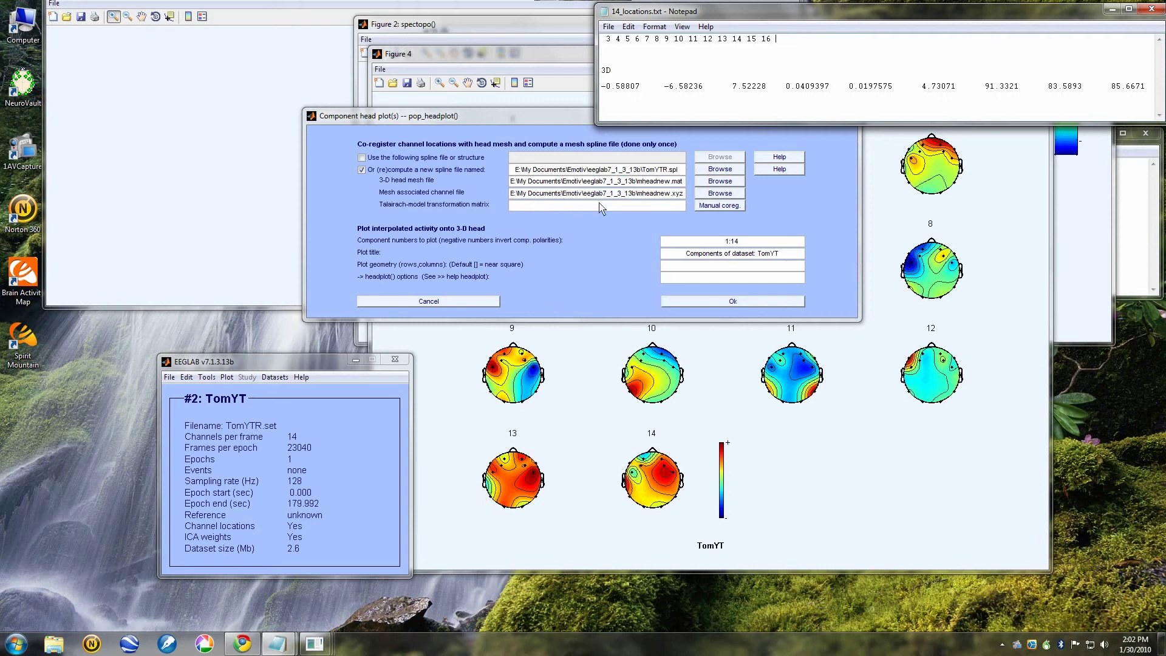
# Manually co-register the channel locations with the head mesh by warping the montage, auto-pairing all channels with the same labels.
pyautogui.click(715, 208)
pyautogui.click(715, 207)
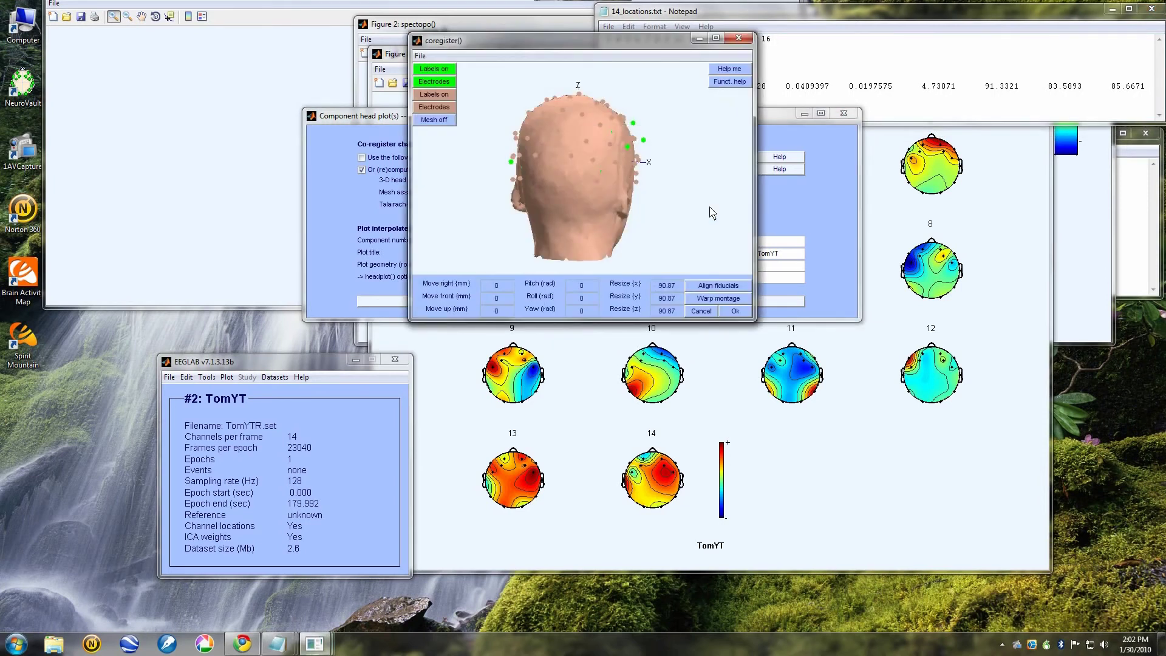
pyautogui.click(713, 300)
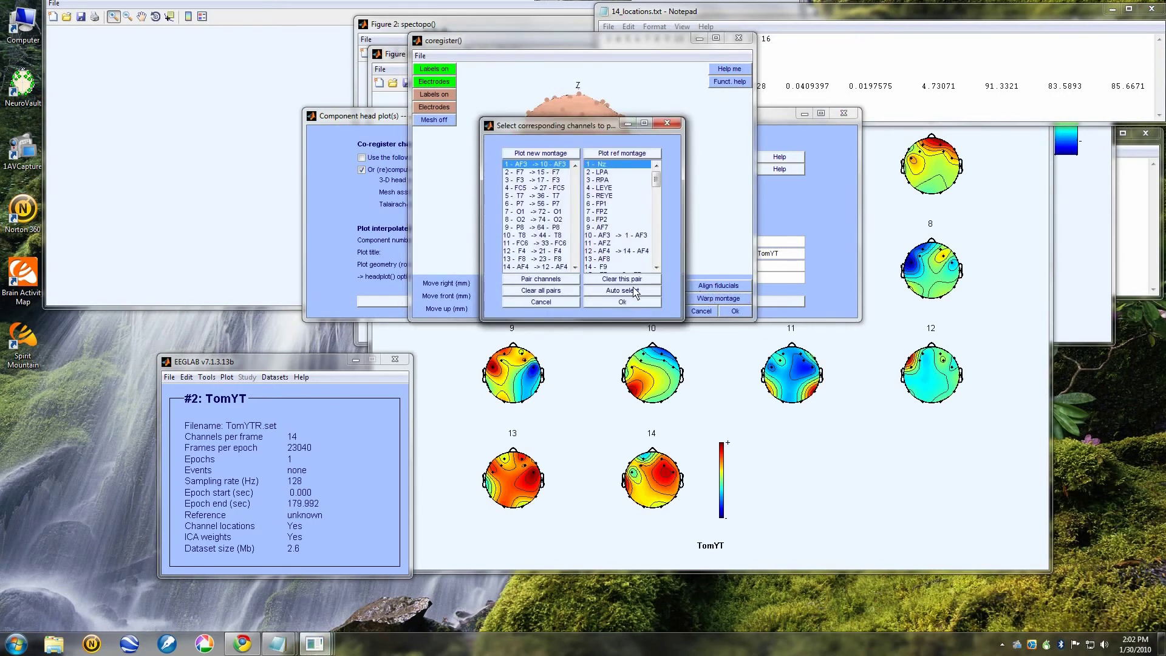
pyautogui.click(636, 292)
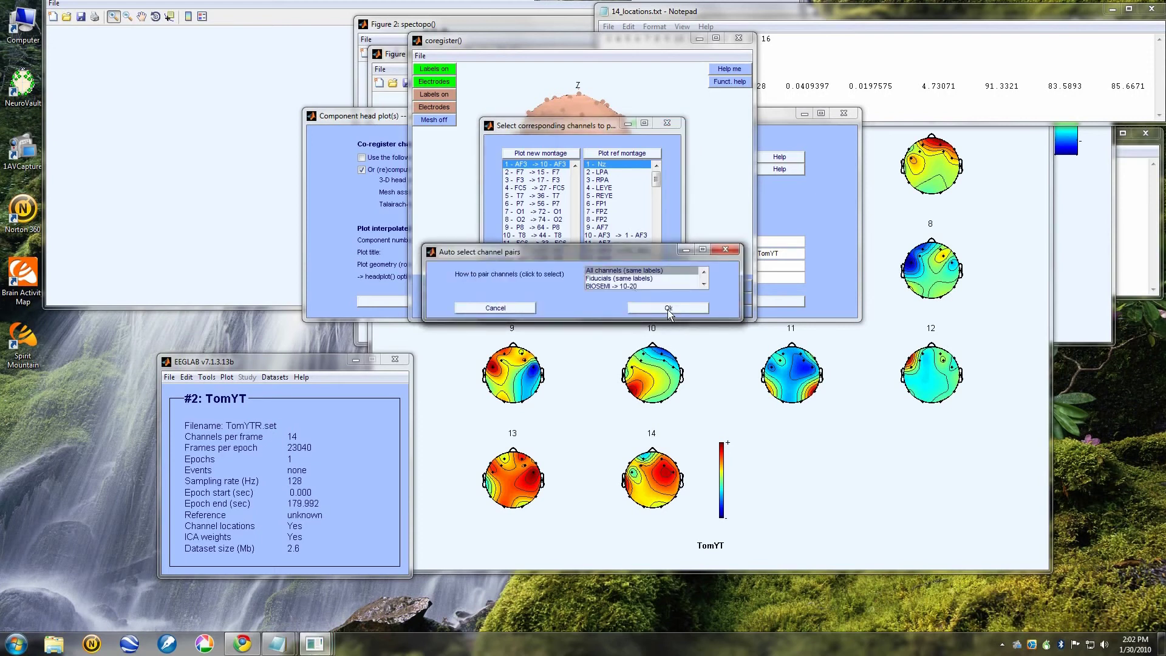
pyautogui.click(669, 308)
pyautogui.click(633, 304)
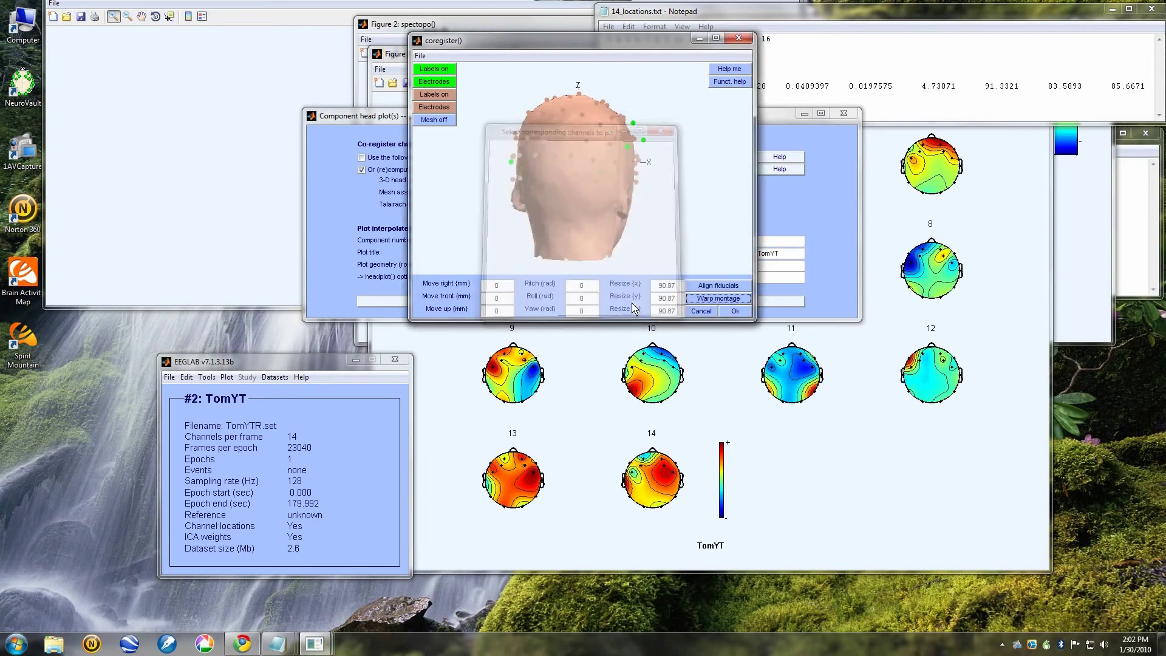
pyautogui.click(729, 312)
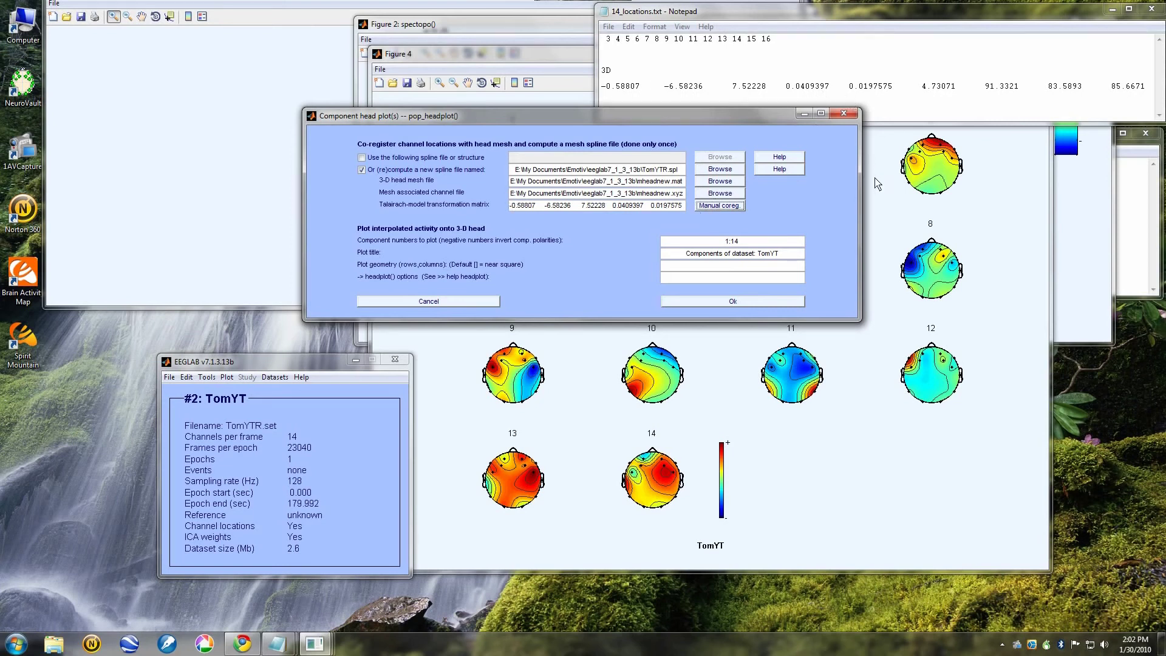
# Plot 3-D head maps of components 1:14 with the title Components of dataset: TomYT and enlarge the figure.
pyautogui.click(731, 302)
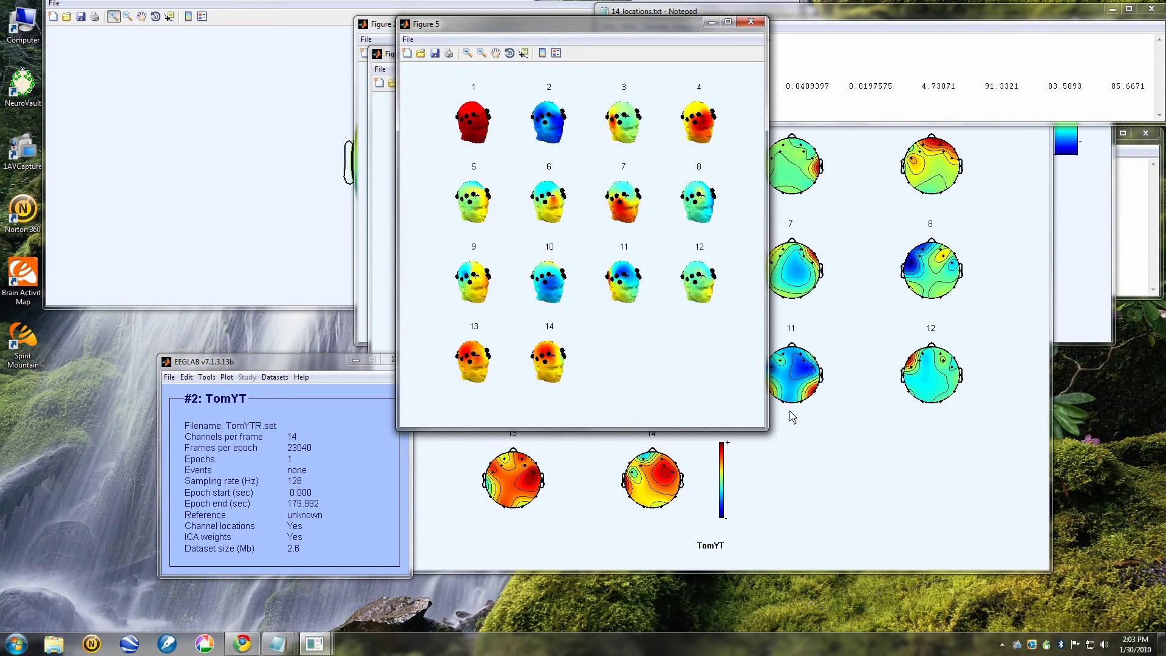
pyautogui.moveTo(769, 432); pyautogui.dragTo(1049, 529)
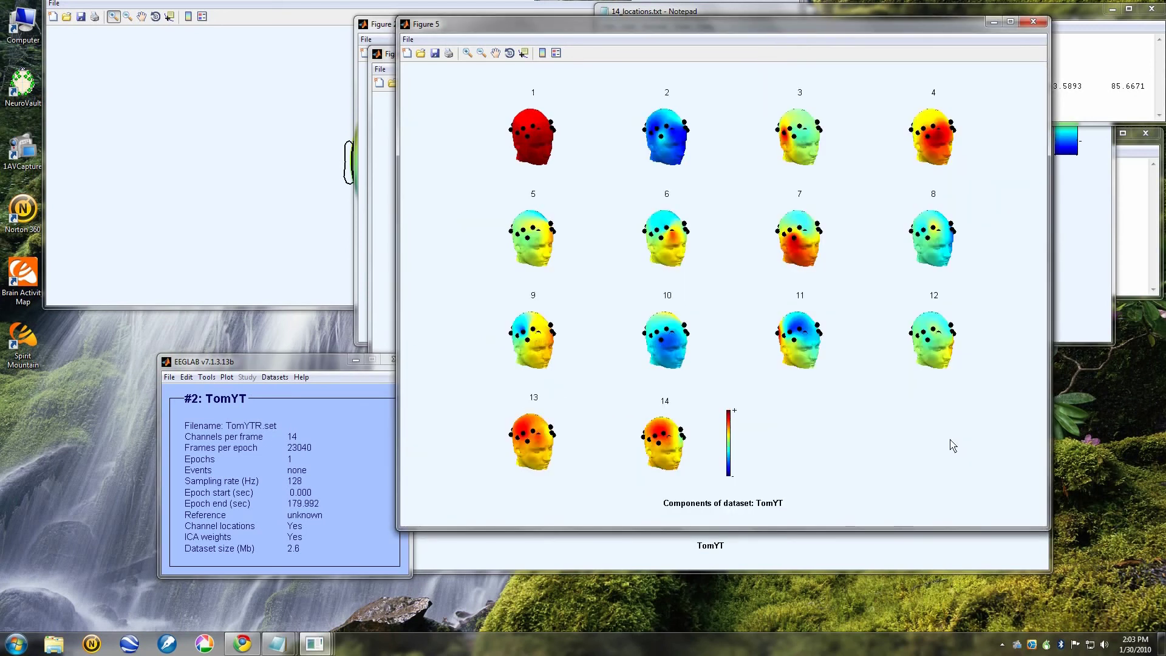